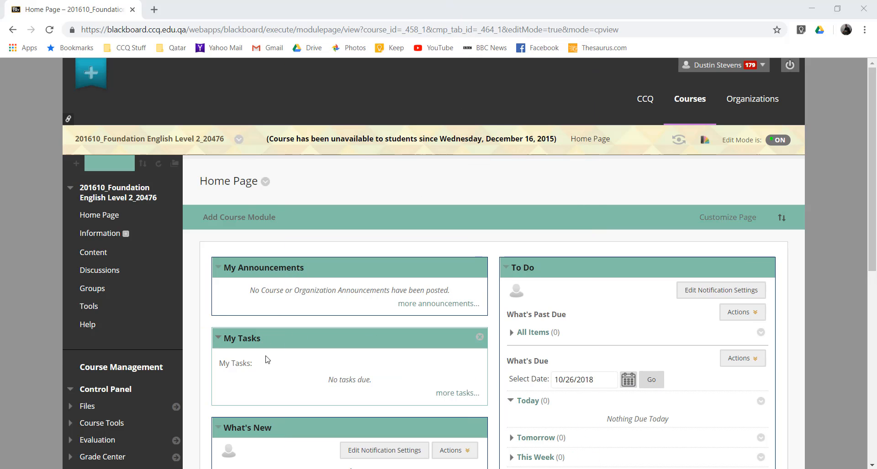
Open the course's Full Grade Center and go to its Categories management page
{"action": "scroll", "coordinate": [194, 366], "scroll_direction": "down", "scroll_amount": 4}
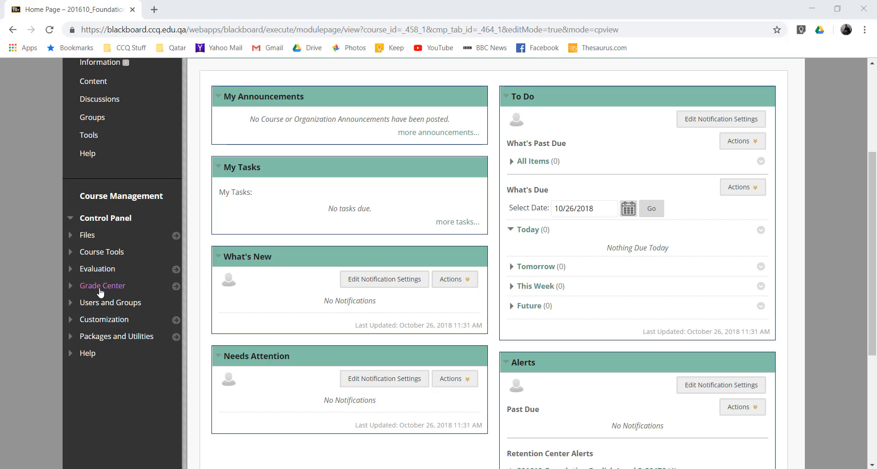
{"action": "left_click", "coordinate": [101, 286]}
{"action": "left_click", "coordinate": [101, 313]}
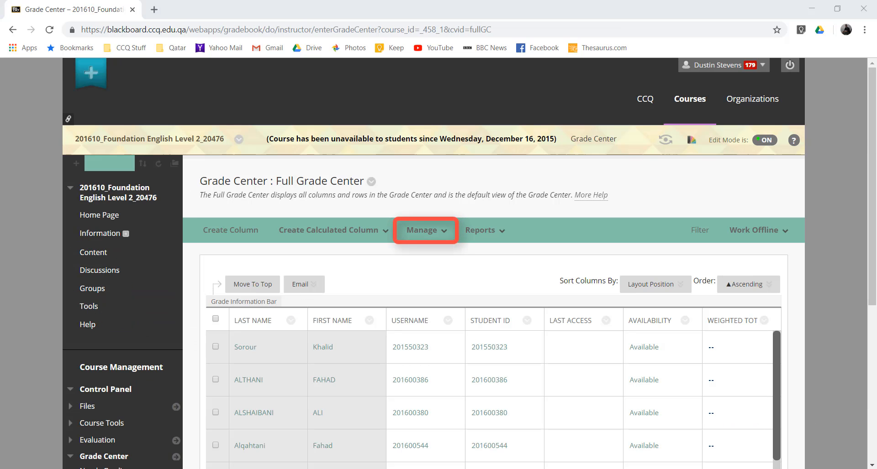
{"action": "left_click", "coordinate": [422, 230]}
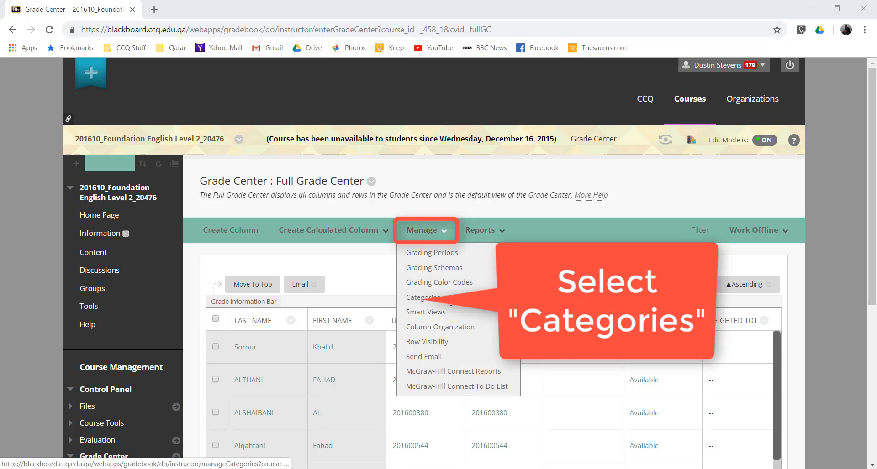
{"action": "left_click", "coordinate": [450, 300]}
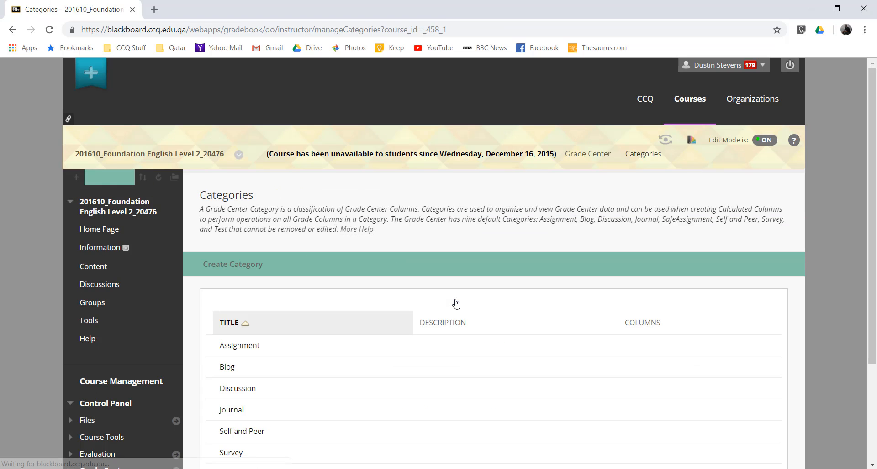
Create a grade category named Coursework and submit it
{"action": "scroll", "coordinate": [456, 303], "scroll_direction": "down", "scroll_amount": 3}
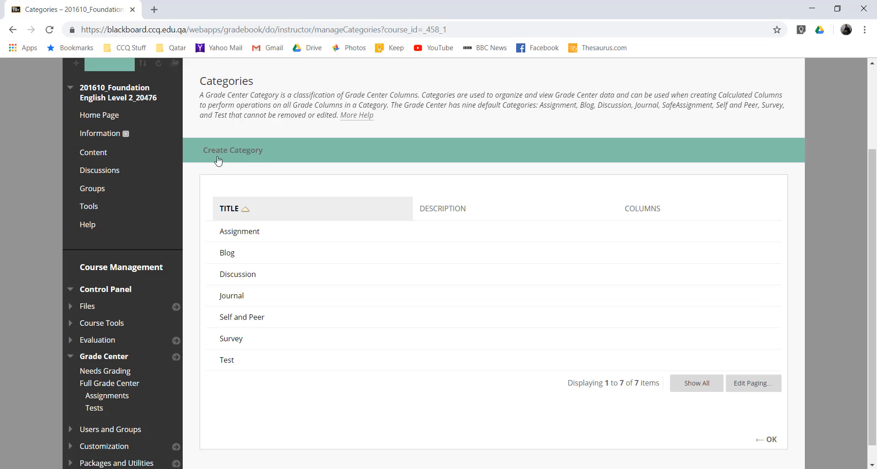
{"action": "left_click", "coordinate": [258, 161]}
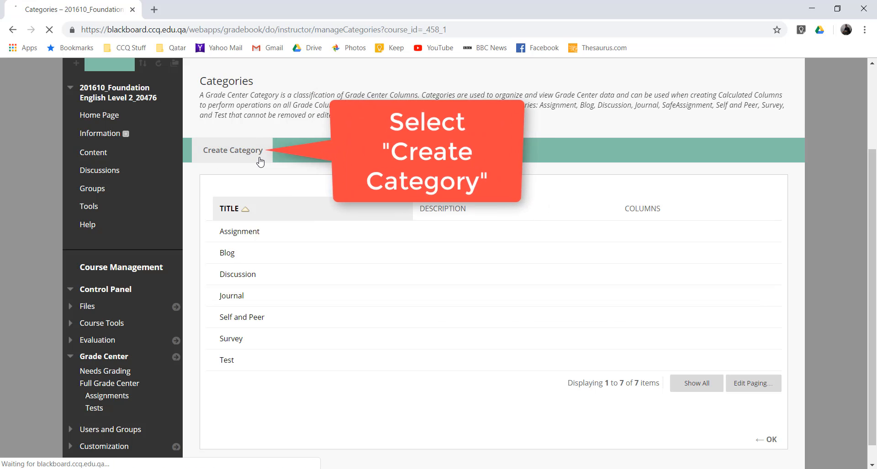
{"action": "type", "text": "Coursework"}
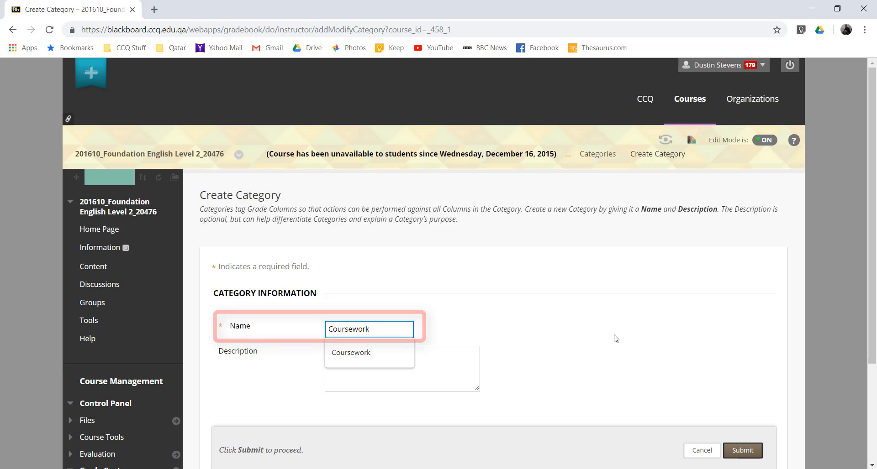
{"action": "left_click", "coordinate": [616, 339]}
{"action": "scroll", "coordinate": [614, 339], "scroll_direction": "down", "scroll_amount": 3}
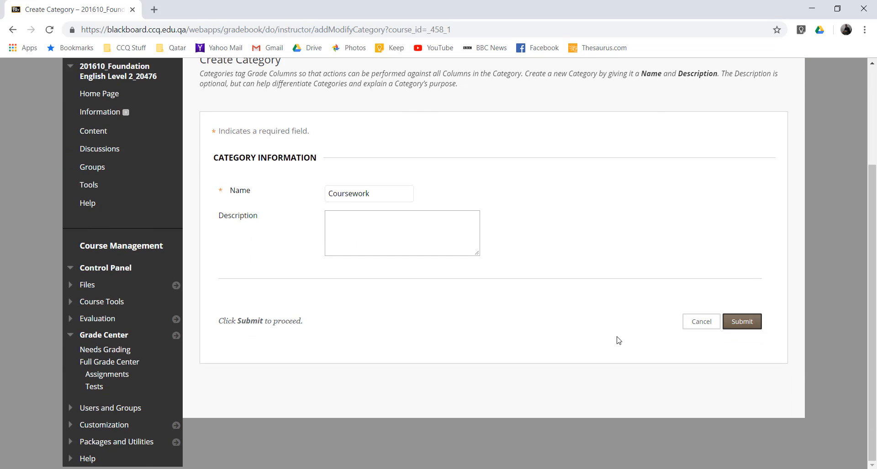
{"action": "left_click", "coordinate": [751, 329]}
Create two more grade categories, SLC and Midterm Reading
{"action": "left_click", "coordinate": [248, 293]}
{"action": "type", "text": "SLC"}
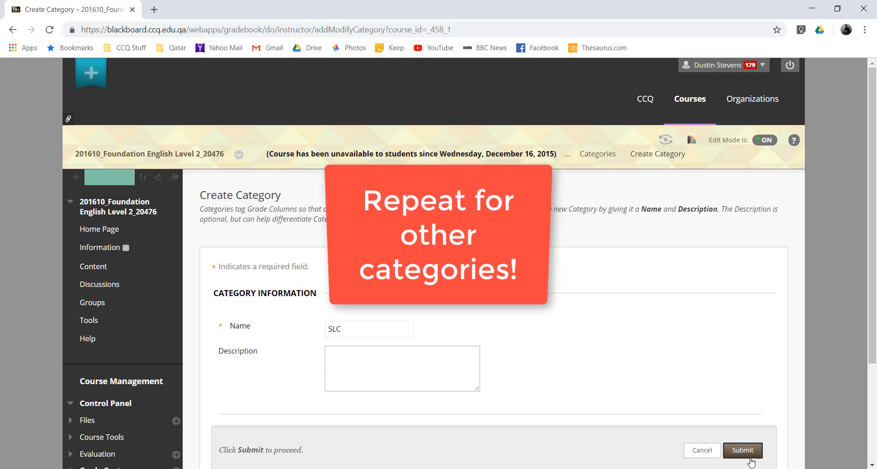
{"action": "left_click", "coordinate": [743, 451]}
{"action": "left_click", "coordinate": [229, 297]}
{"action": "type", "text": "Midterm Reading"}
{"action": "left_click", "coordinate": [743, 451]}
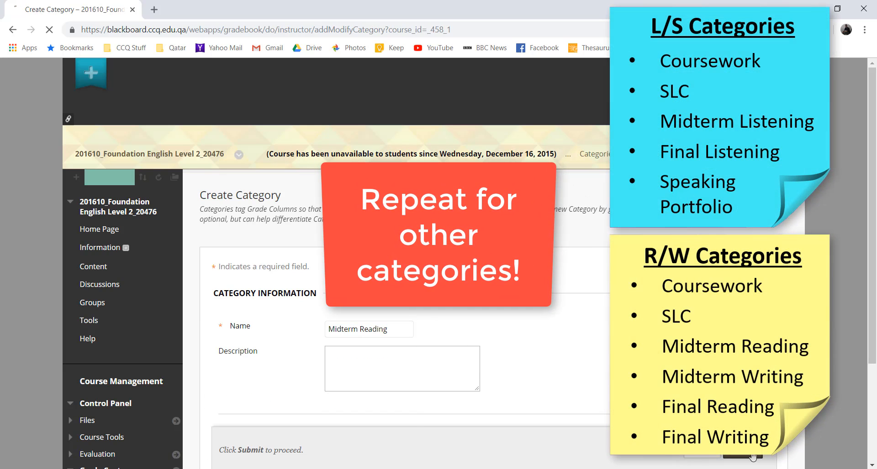
Create and submit a grade category named Midterm Writing
{"action": "left_click", "coordinate": [226, 293]}
{"action": "left_click", "coordinate": [356, 327]}
{"action": "type", "text": "Midterm Writing"}
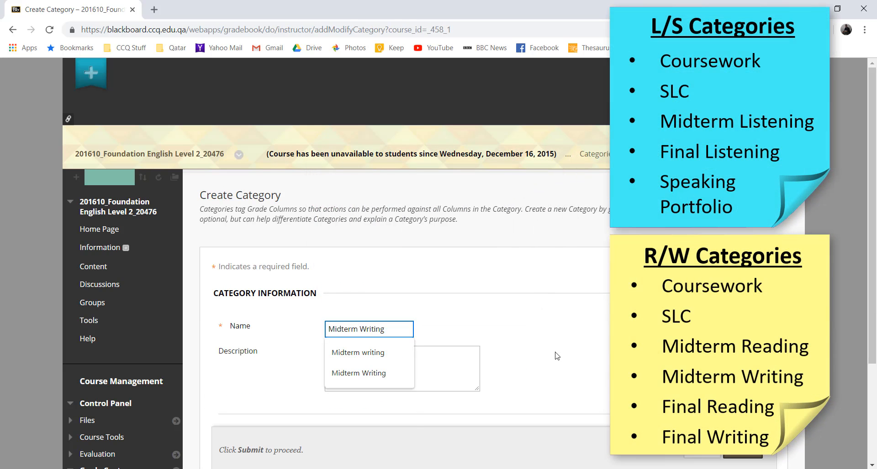
{"action": "left_click", "coordinate": [743, 451]}
Create the grade categories Final Reading and Final Writing
{"action": "left_click", "coordinate": [224, 296]}
{"action": "type", "text": "Final Reading"}
{"action": "left_click", "coordinate": [743, 451]}
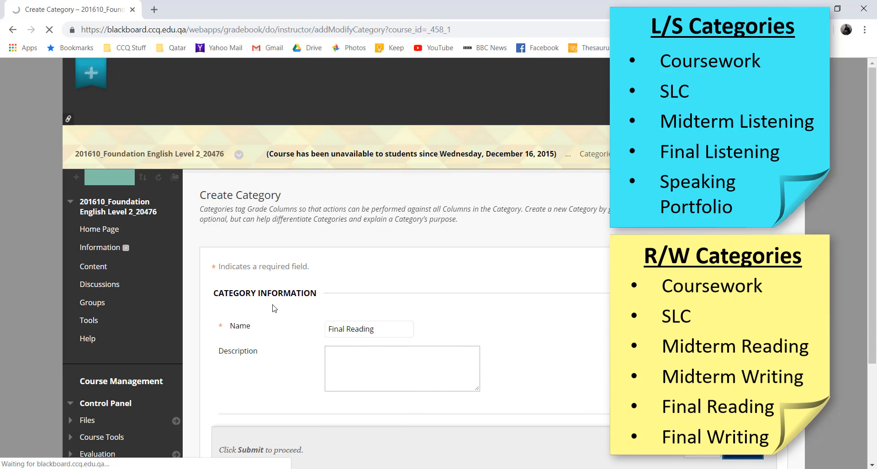
{"action": "left_click", "coordinate": [233, 288]}
{"action": "type", "text": "Final Writing"}
{"action": "left_click", "coordinate": [742, 451]}
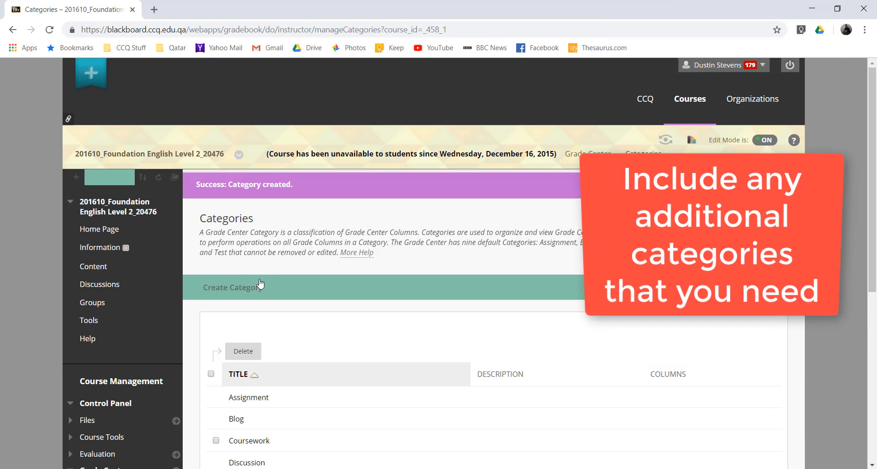
Create the additional grade categories Homework and Participation
{"action": "left_click", "coordinate": [243, 287]}
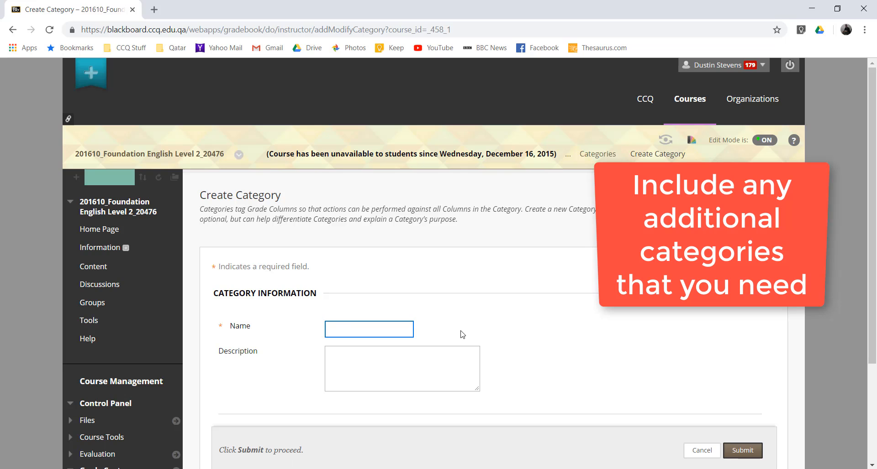
{"action": "left_click", "coordinate": [592, 370]}
{"action": "left_click", "coordinate": [743, 451]}
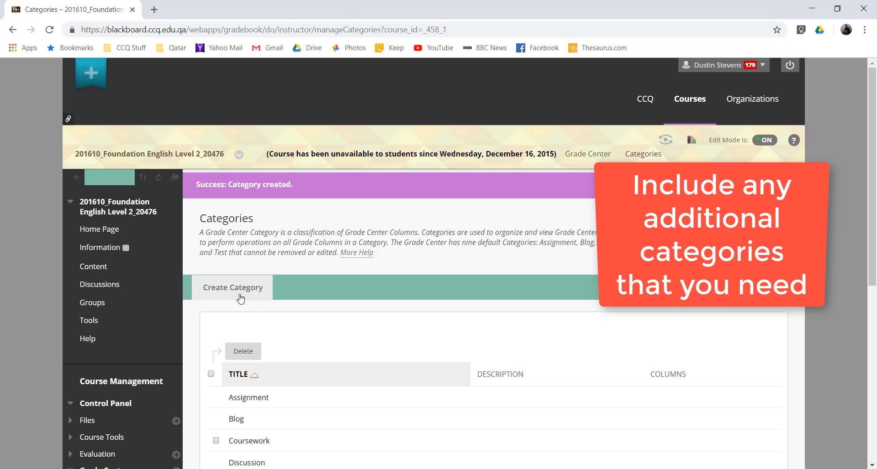
{"action": "left_click", "coordinate": [241, 299]}
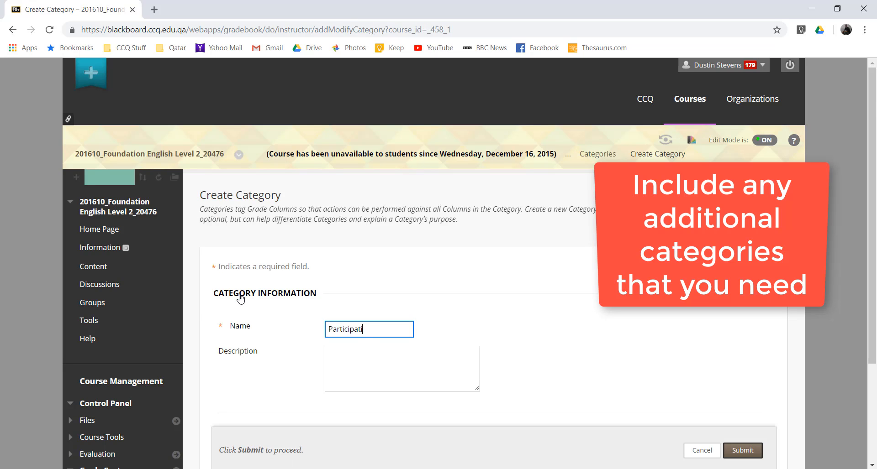
{"action": "type", "text": "Participation"}
{"action": "left_click", "coordinate": [526, 316]}
{"action": "left_click", "coordinate": [743, 450]}
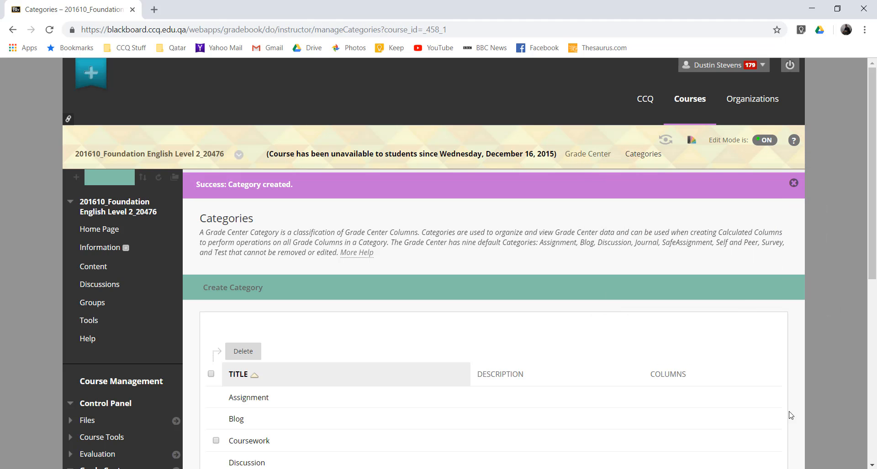
Review the finished category list and confirm it to return to the Full Grade Center
{"action": "scroll", "coordinate": [790, 413], "scroll_direction": "down", "scroll_amount": 6}
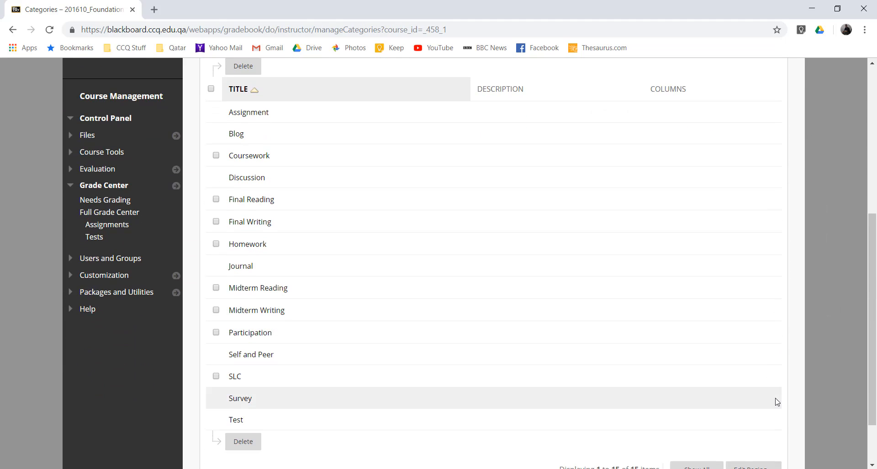
{"action": "scroll", "coordinate": [833, 437], "scroll_direction": "down", "scroll_amount": 2}
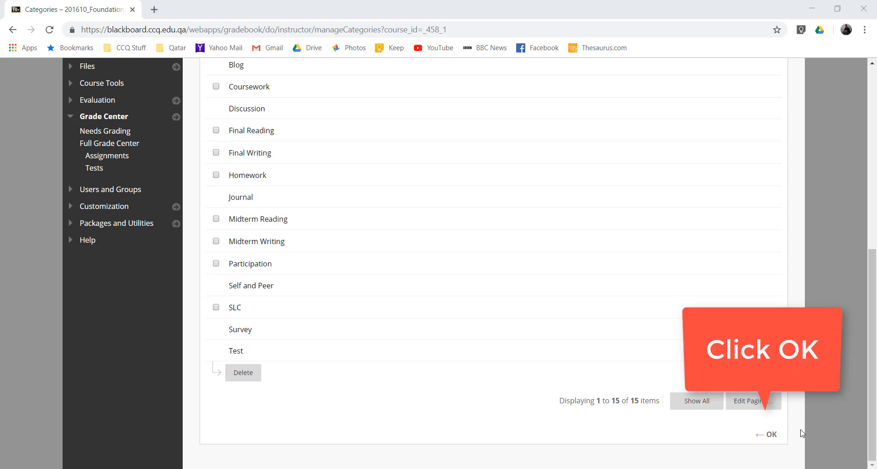
{"action": "left_click", "coordinate": [773, 435]}
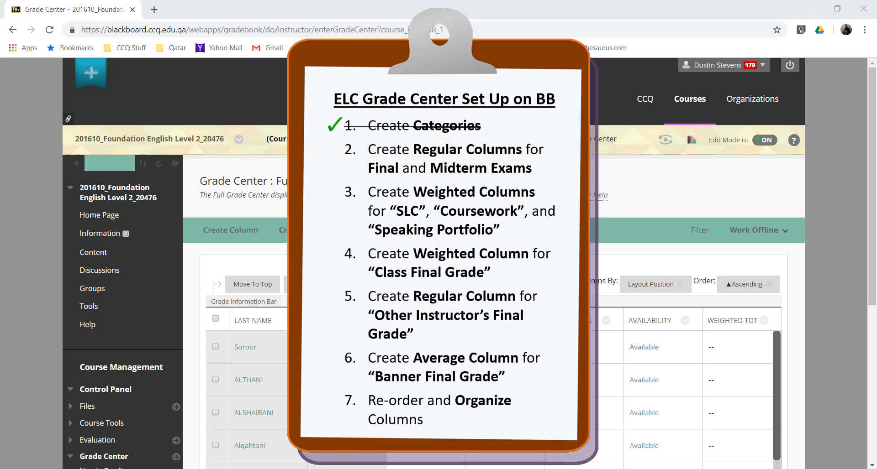
Start a new regular grade column and name it Final Writing
{"action": "left_click", "coordinate": [234, 235]}
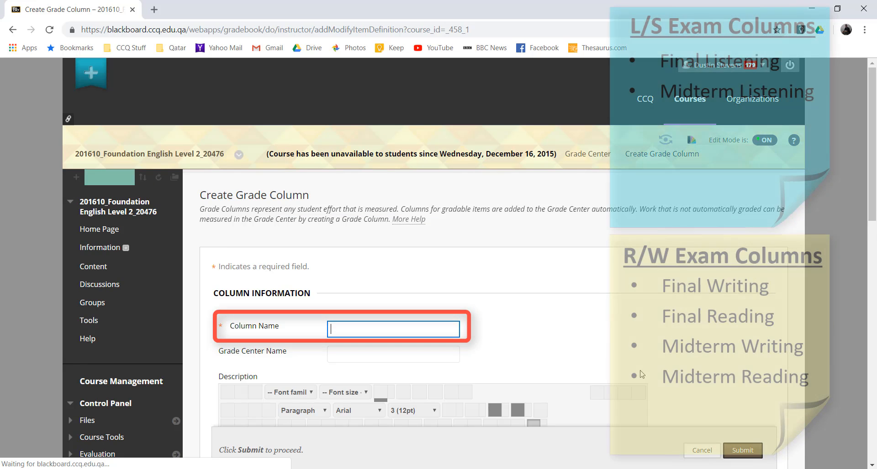
{"action": "type", "text": "Final Writ"}
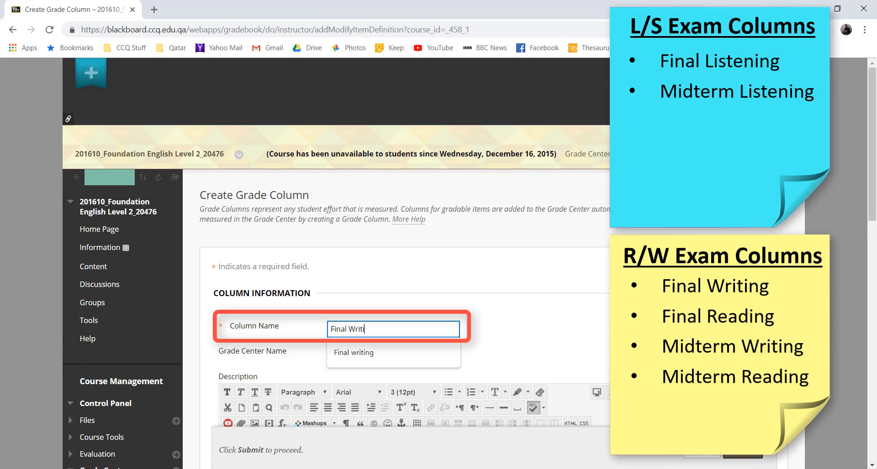
{"action": "type", "text": "ing"}
Assign the column to the Final Writing category and set its points possible to 20
{"action": "scroll", "coordinate": [669, 358], "scroll_direction": "down", "scroll_amount": 5}
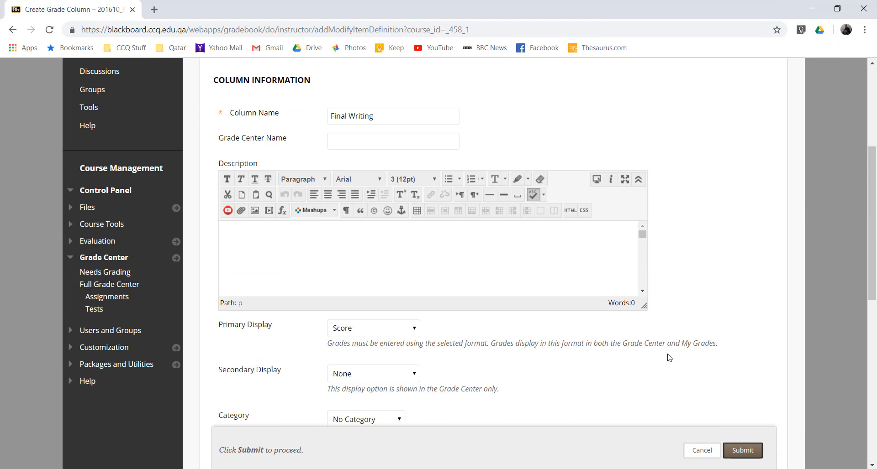
{"action": "scroll", "coordinate": [670, 358], "scroll_direction": "down", "scroll_amount": 3}
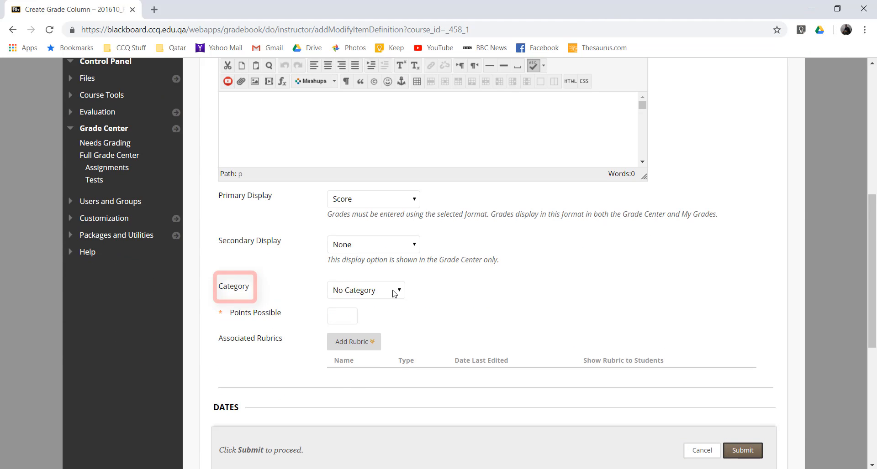
{"action": "left_click", "coordinate": [395, 294]}
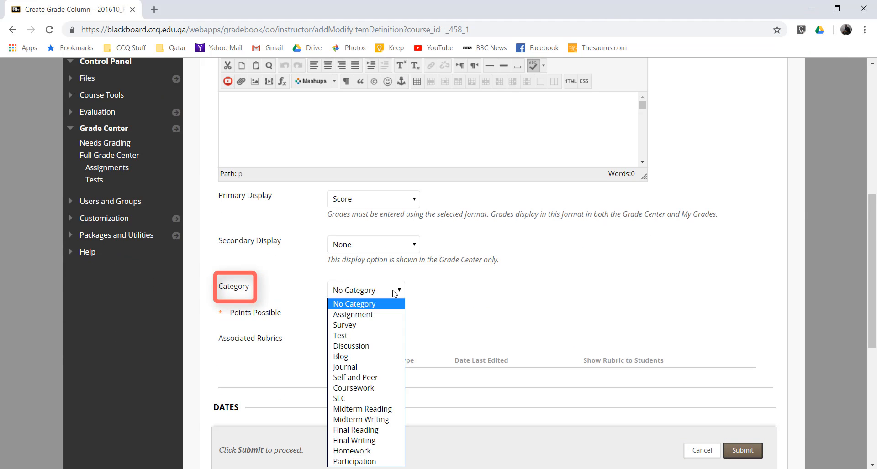
{"action": "left_click", "coordinate": [366, 442]}
{"action": "left_click", "coordinate": [336, 316]}
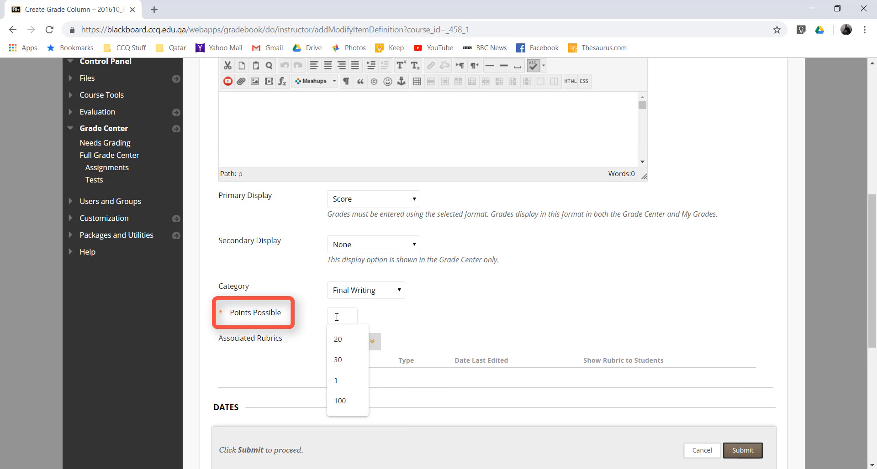
{"action": "type", "text": "20"}
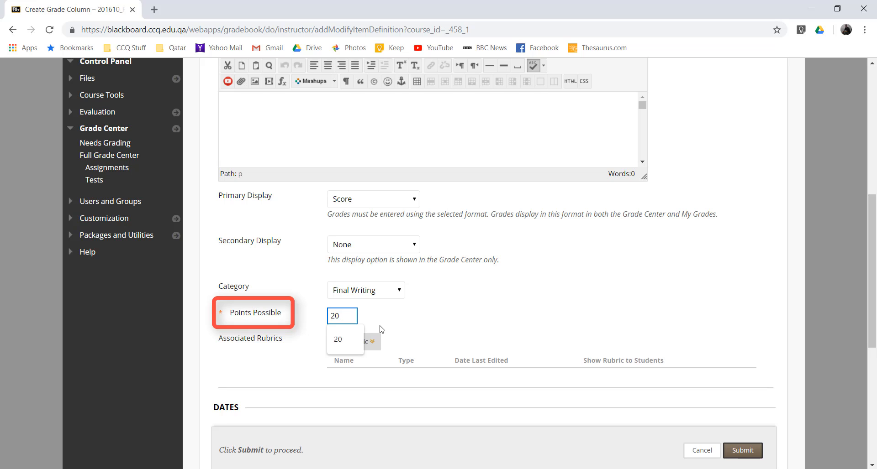
{"action": "left_click", "coordinate": [401, 333]}
Associate the existing Writing Rubric with the Final Writing column
{"action": "left_click", "coordinate": [368, 347]}
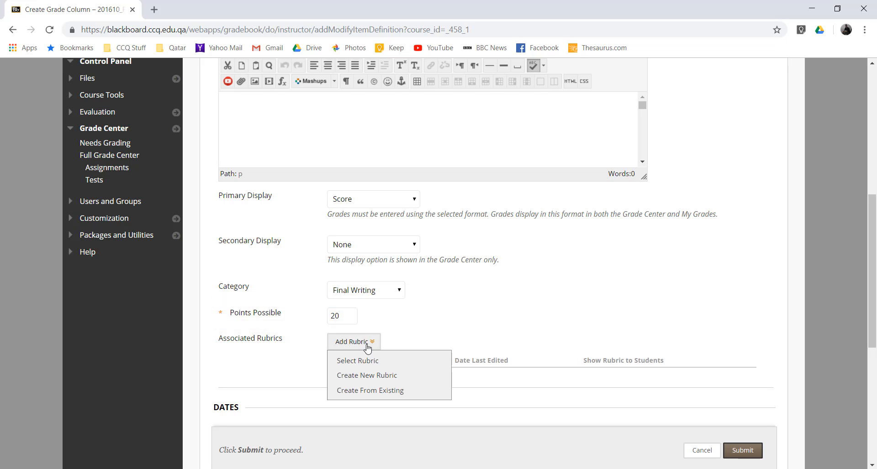
{"action": "left_click", "coordinate": [361, 365]}
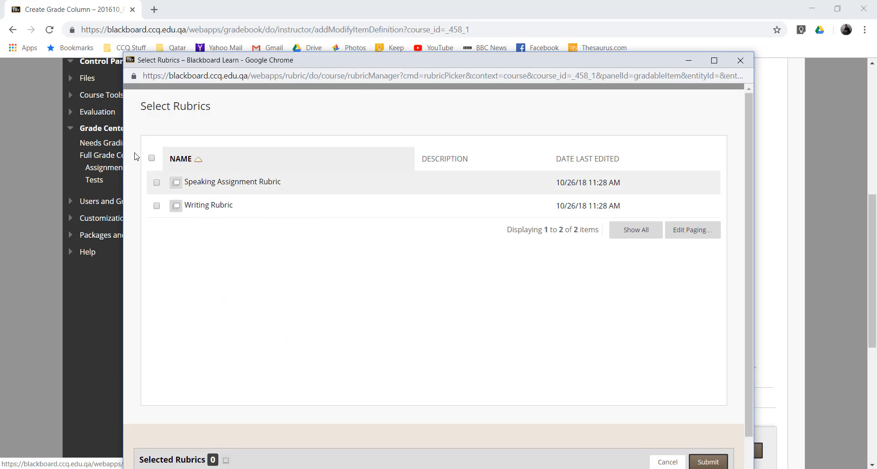
{"action": "left_click", "coordinate": [156, 207]}
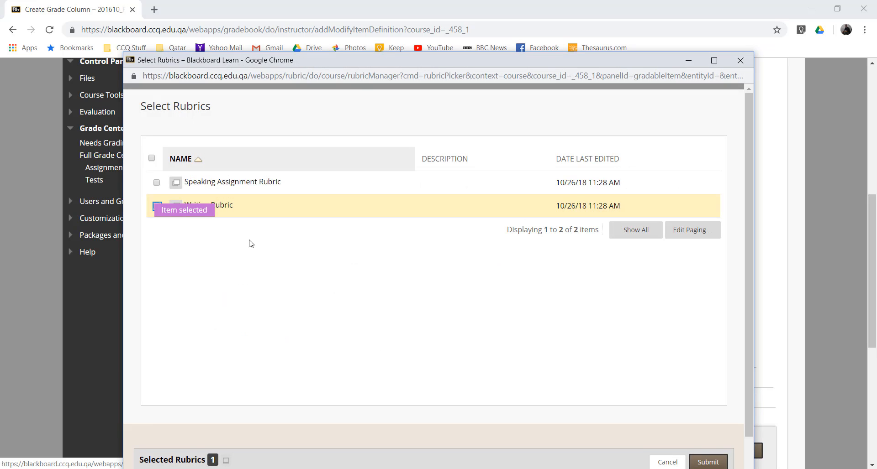
{"action": "left_click", "coordinate": [708, 462]}
{"action": "left_click", "coordinate": [494, 106]}
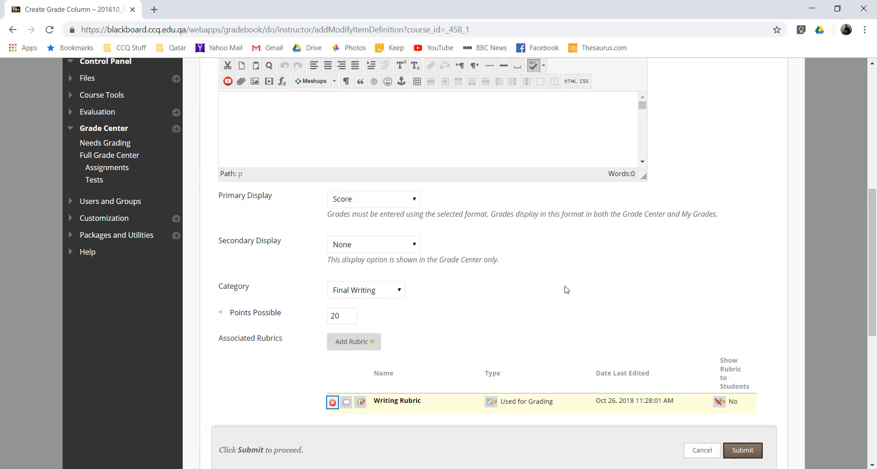
Submit the Final Writing column with its date and display options at their defaults
{"action": "scroll", "coordinate": [598, 329], "scroll_direction": "down", "scroll_amount": 6}
{"action": "scroll", "coordinate": [596, 330], "scroll_direction": "down", "scroll_amount": 2}
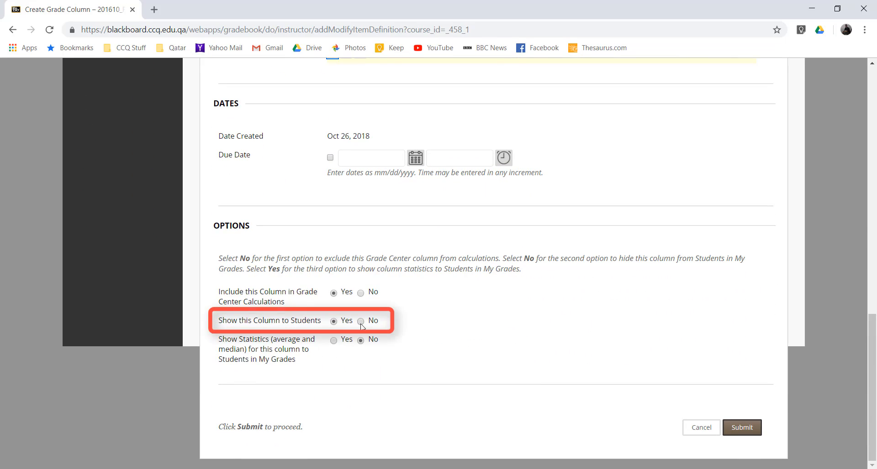
{"action": "left_click", "coordinate": [738, 429]}
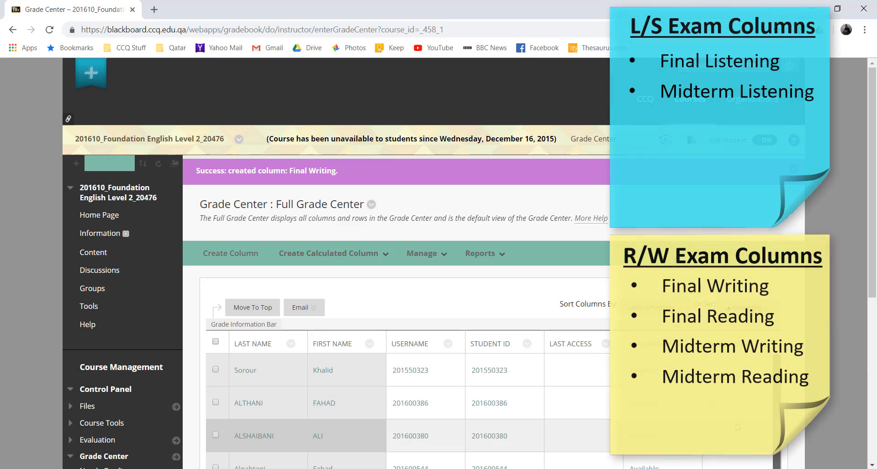
Create a grade column named Final Reading in the Final Reading category, fill in its points possible, and submit it
{"action": "left_click", "coordinate": [233, 259]}
{"action": "type", "text": "Final Reading"}
{"action": "scroll", "coordinate": [585, 335], "scroll_direction": "down", "scroll_amount": 7}
{"action": "left_click", "coordinate": [366, 290]}
{"action": "left_click", "coordinate": [367, 433]}
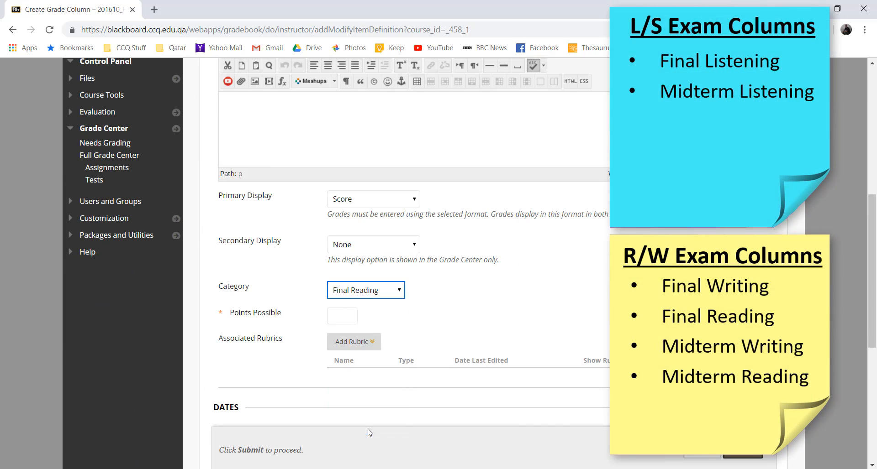
{"action": "left_click", "coordinate": [346, 315]}
{"action": "scroll", "coordinate": [382, 329], "scroll_direction": "down", "scroll_amount": 7}
{"action": "left_click", "coordinate": [738, 429]}
Create a grade column named Midterm Writing and choose its grade category
{"action": "left_click", "coordinate": [232, 258]}
{"action": "type", "text": "Midterm Writing"}
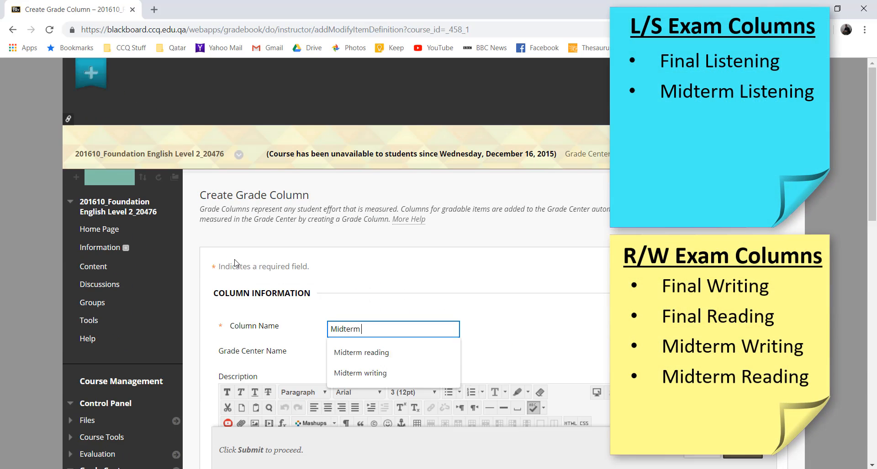
{"action": "scroll", "coordinate": [347, 289], "scroll_direction": "down", "scroll_amount": 7}
{"action": "left_click", "coordinate": [357, 293]}
{"action": "left_click", "coordinate": [365, 457]}
Associate an existing rubric with the Midterm Writing column and submit the column
{"action": "left_click", "coordinate": [353, 343]}
{"action": "left_click", "coordinate": [350, 363]}
{"action": "left_click", "coordinate": [483, 106]}
{"action": "scroll", "coordinate": [411, 274], "scroll_direction": "down", "scroll_amount": 7}
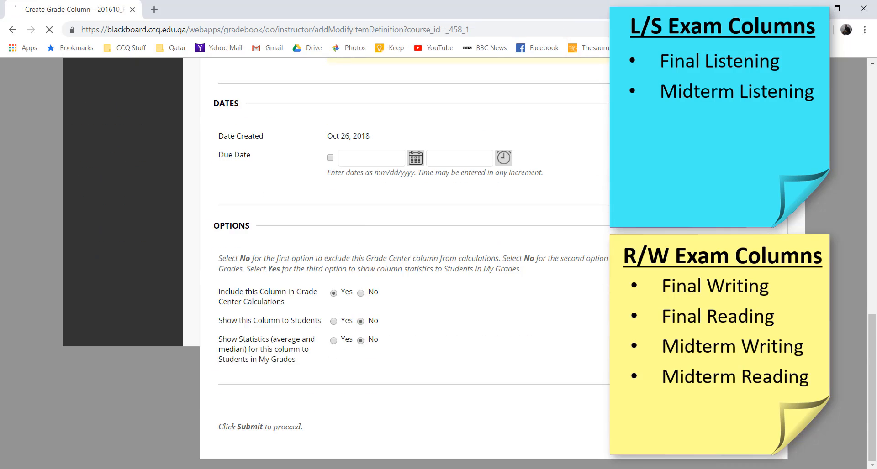
{"action": "left_click", "coordinate": [738, 428]}
Create a grade column named Midterm Reading in the Midterm Reading category with 30 points possible, and submit it
{"action": "left_click", "coordinate": [232, 257]}
{"action": "type", "text": "Midterm Reading"}
{"action": "scroll", "coordinate": [552, 336], "scroll_direction": "down", "scroll_amount": 7}
{"action": "left_click", "coordinate": [372, 347]}
{"action": "left_click", "coordinate": [365, 226]}
{"action": "scroll", "coordinate": [552, 336], "scroll_direction": "down", "scroll_amount": 5}
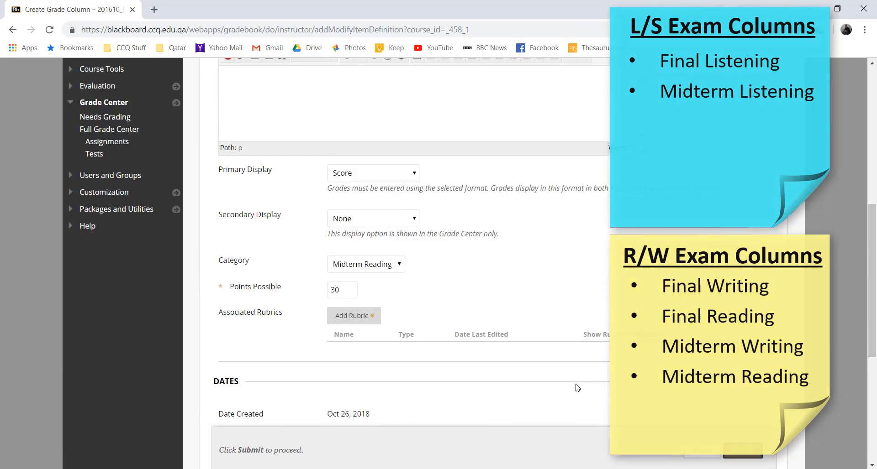
{"action": "left_click", "coordinate": [743, 449]}
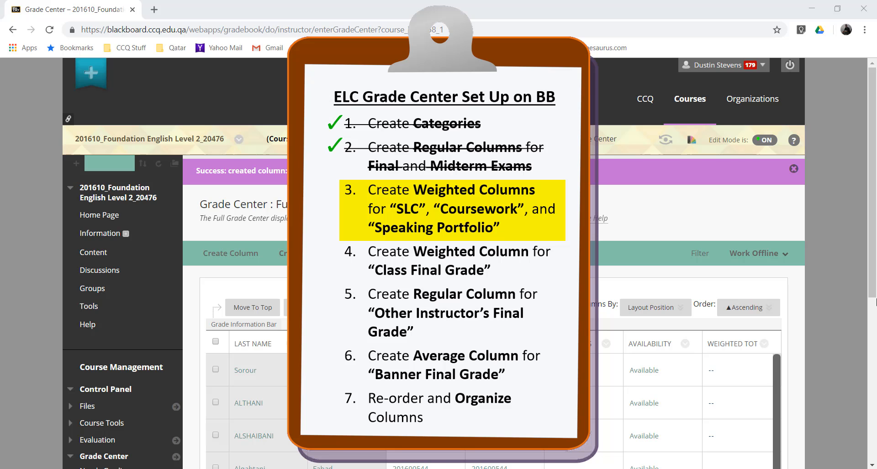
Start a new weighted calculated column and name it SLC
{"action": "left_click", "coordinate": [335, 256]}
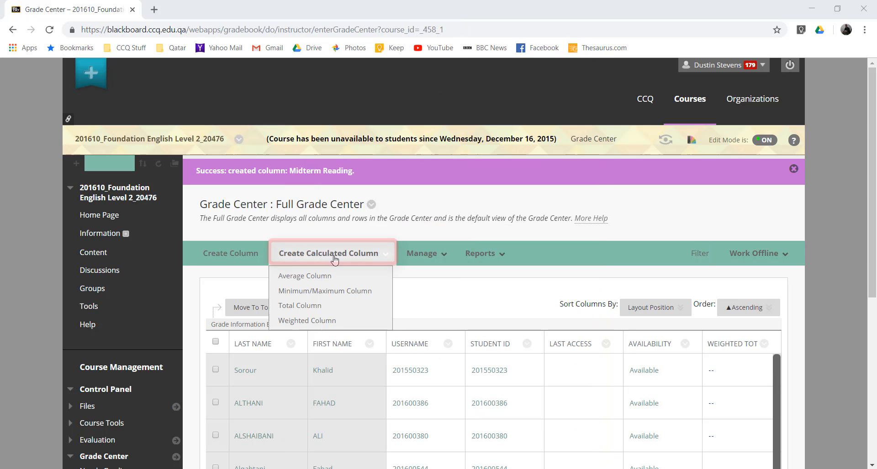
{"action": "left_click", "coordinate": [330, 322]}
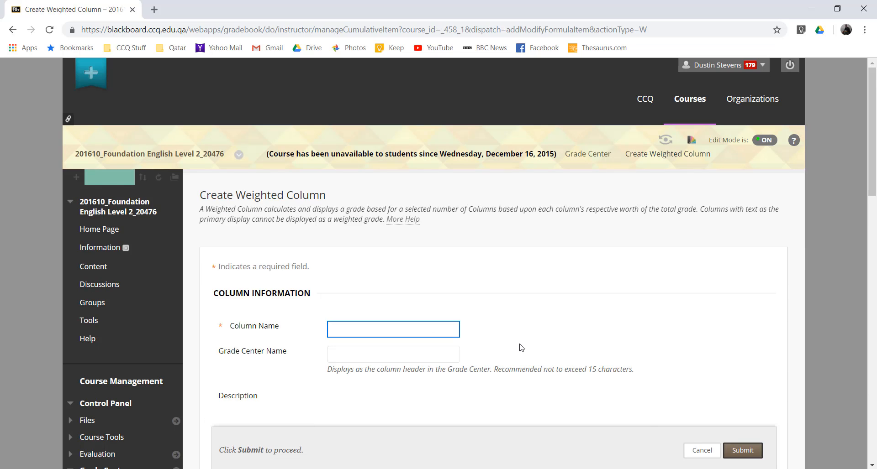
{"action": "type", "text": "SLC"}
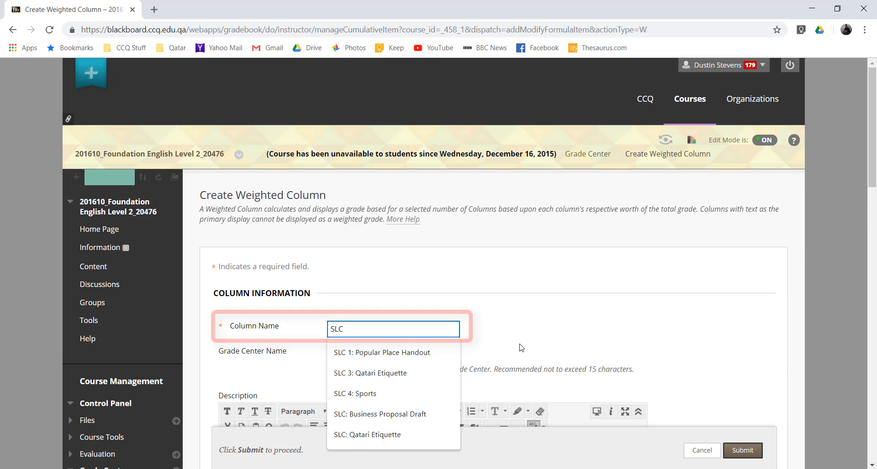
{"action": "left_click", "coordinate": [727, 357]}
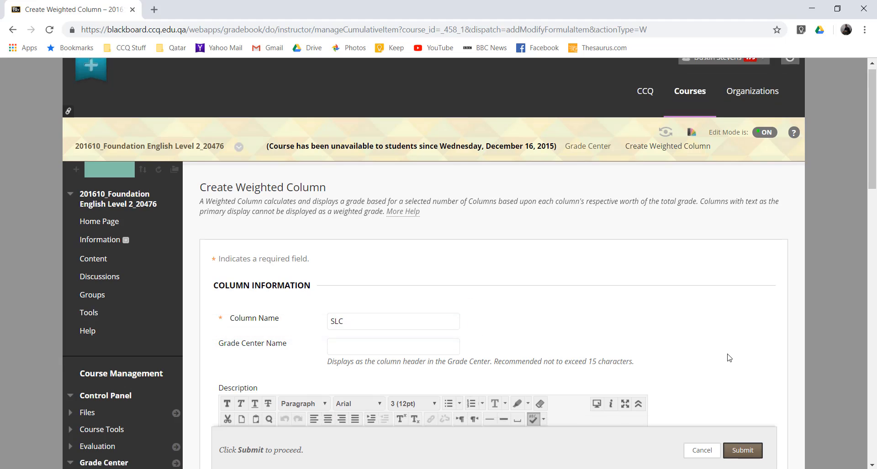
Set the secondary display of the SLC weighted column to Letter
{"action": "scroll", "coordinate": [728, 358], "scroll_direction": "down", "scroll_amount": 3}
{"action": "scroll", "coordinate": [729, 358], "scroll_direction": "down", "scroll_amount": 1}
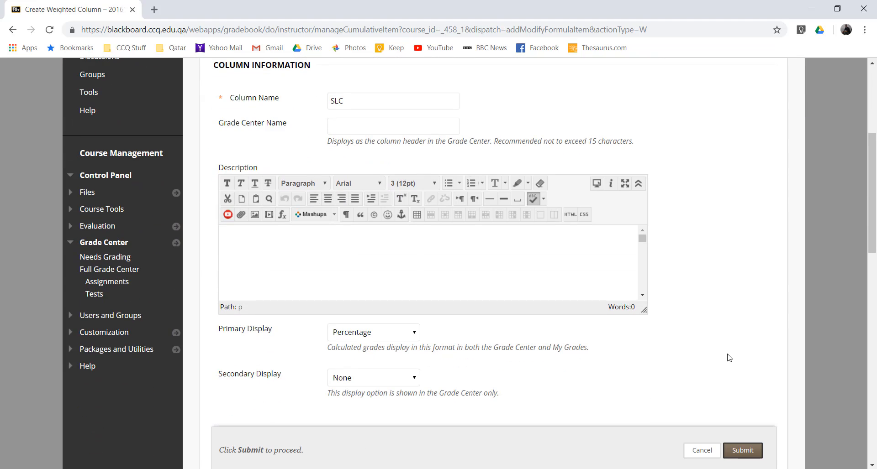
{"action": "scroll", "coordinate": [728, 358], "scroll_direction": "down", "scroll_amount": 1}
{"action": "left_click", "coordinate": [370, 322]}
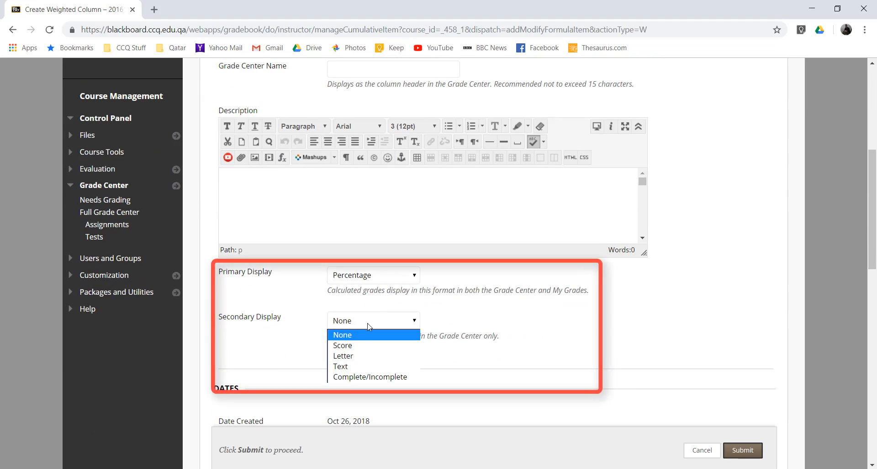
{"action": "left_click", "coordinate": [343, 356]}
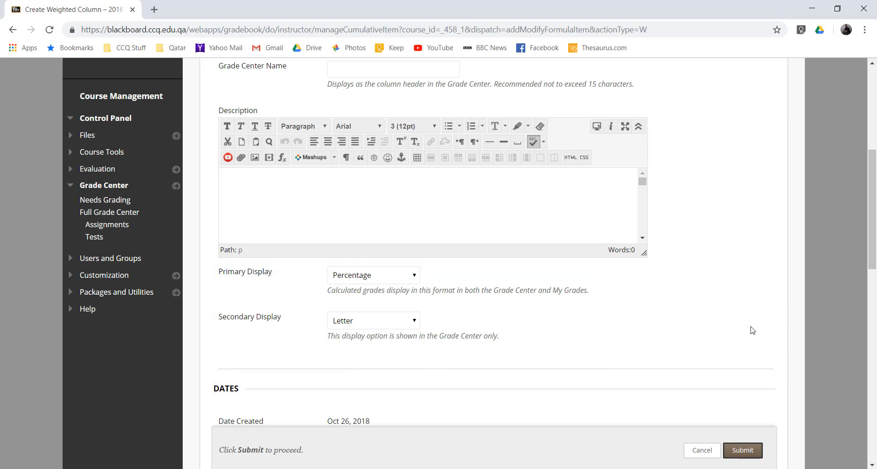
Include the SLC category in the weighted grade at 100 percent and submit the SLC column
{"action": "scroll", "coordinate": [753, 330], "scroll_direction": "down", "scroll_amount": 2}
{"action": "scroll", "coordinate": [753, 330], "scroll_direction": "down", "scroll_amount": 5}
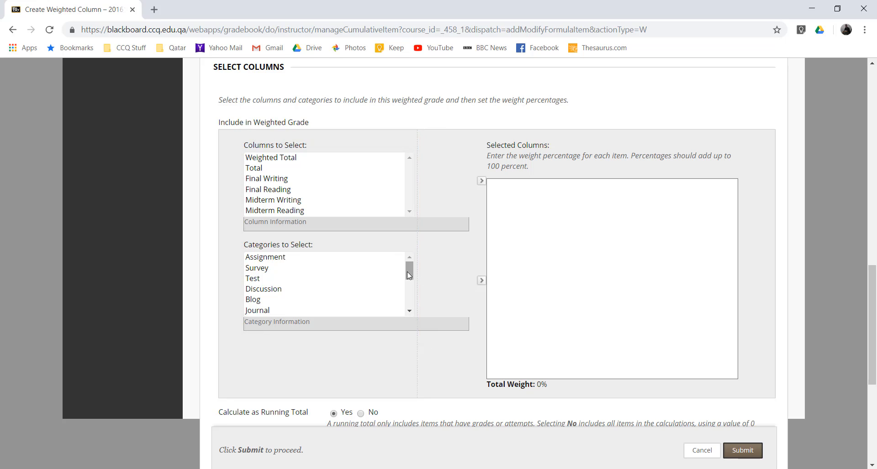
{"action": "mouse_move", "coordinate": [409, 274]}
{"action": "left_mouse_down"}
{"action": "mouse_move", "coordinate": [409, 309]}
{"action": "mouse_move", "coordinate": [409, 287]}
{"action": "left_mouse_up"}
{"action": "left_click", "coordinate": [326, 272]}
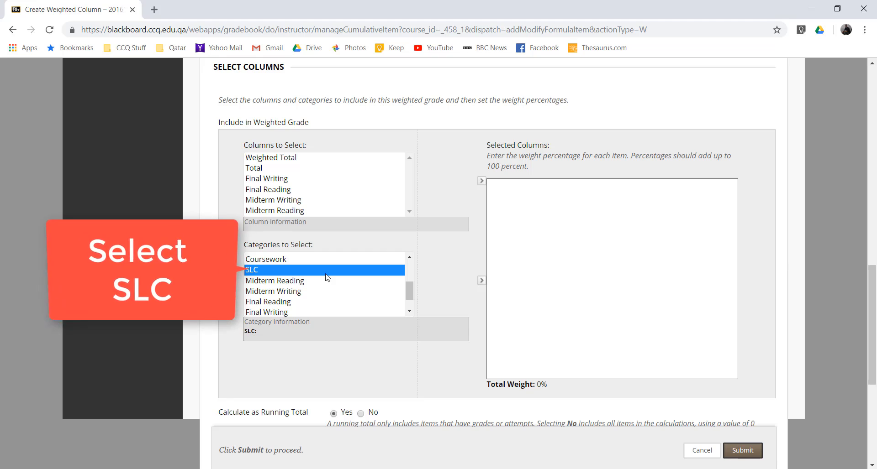
{"action": "left_click", "coordinate": [481, 281]}
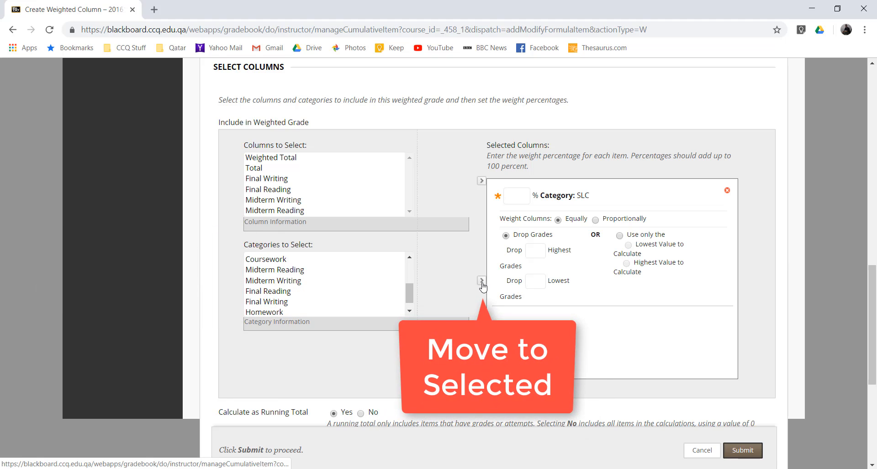
{"action": "left_click", "coordinate": [523, 196]}
{"action": "left_click", "coordinate": [524, 240]}
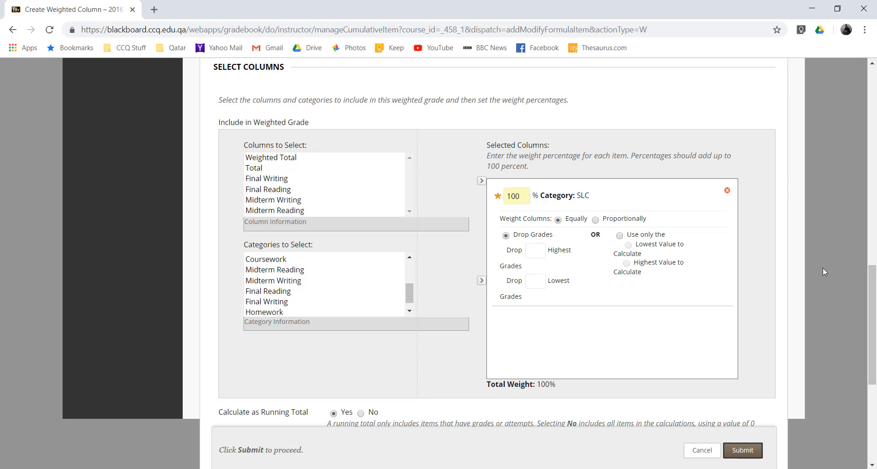
{"action": "scroll", "coordinate": [823, 269], "scroll_direction": "down", "scroll_amount": 6}
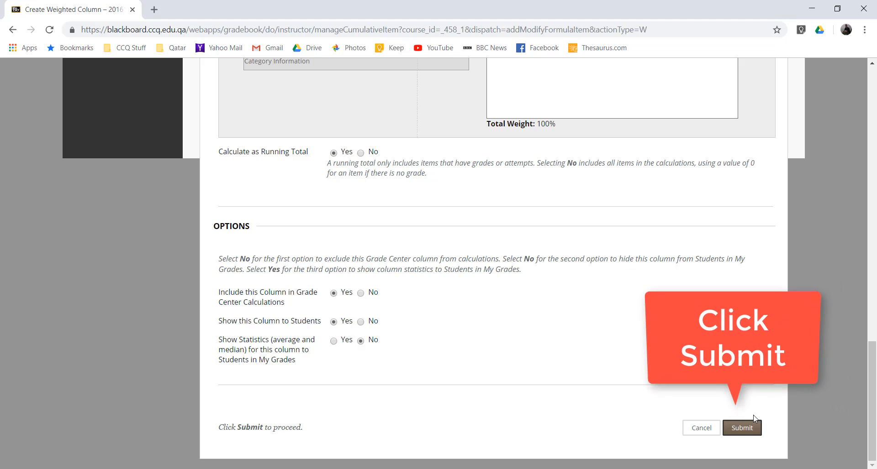
{"action": "left_click", "coordinate": [753, 430]}
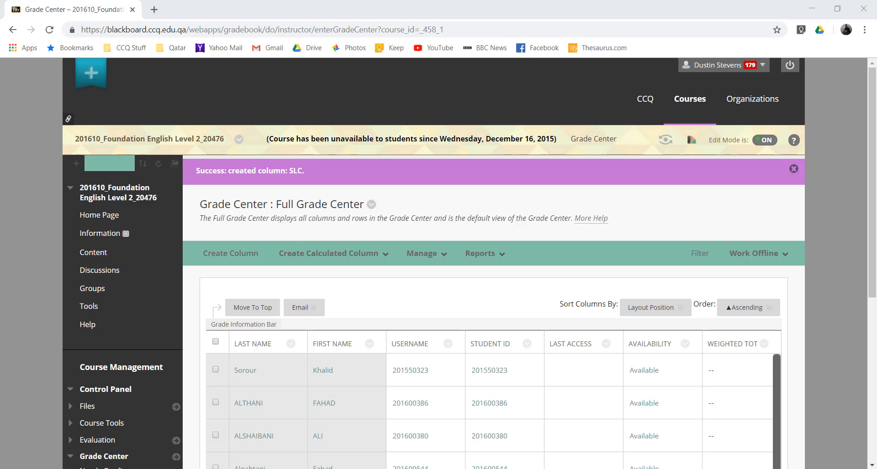
Start another weighted calculated column and name it Coursework
{"action": "left_click", "coordinate": [336, 253]}
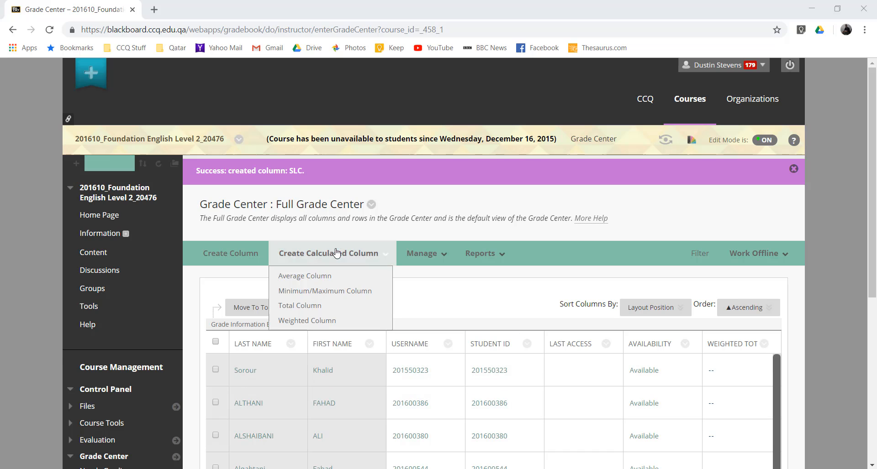
{"action": "left_click", "coordinate": [345, 325]}
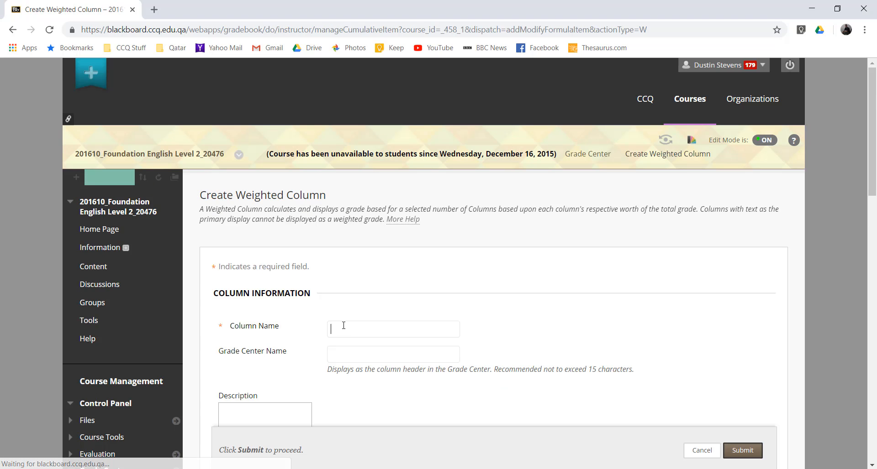
{"action": "type", "text": "Cours"}
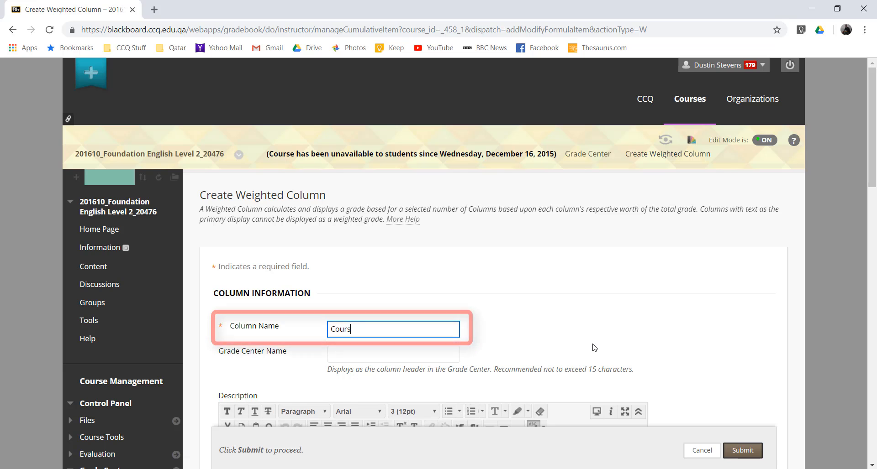
{"action": "type", "text": "e work"}
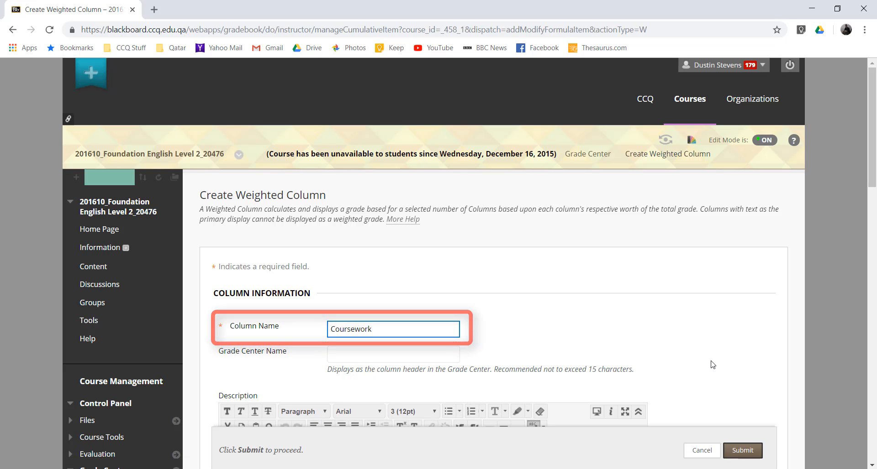
Set the secondary display of the Coursework weighted column to Letter
{"action": "scroll", "coordinate": [711, 364], "scroll_direction": "down", "scroll_amount": 7}
{"action": "scroll", "coordinate": [716, 366], "scroll_direction": "down", "scroll_amount": 1}
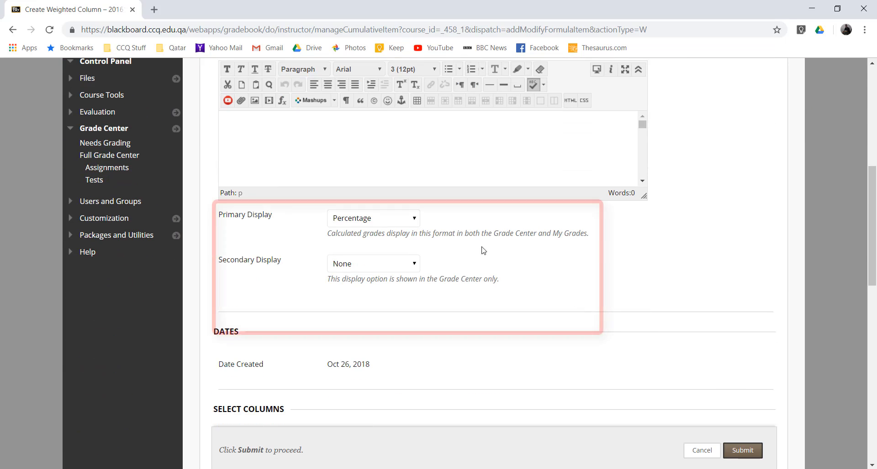
{"action": "left_click", "coordinate": [374, 265]}
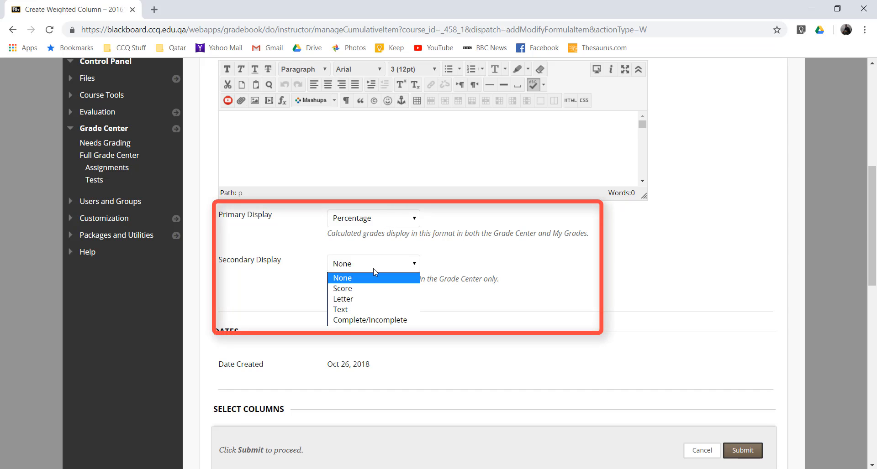
{"action": "left_click", "coordinate": [360, 300]}
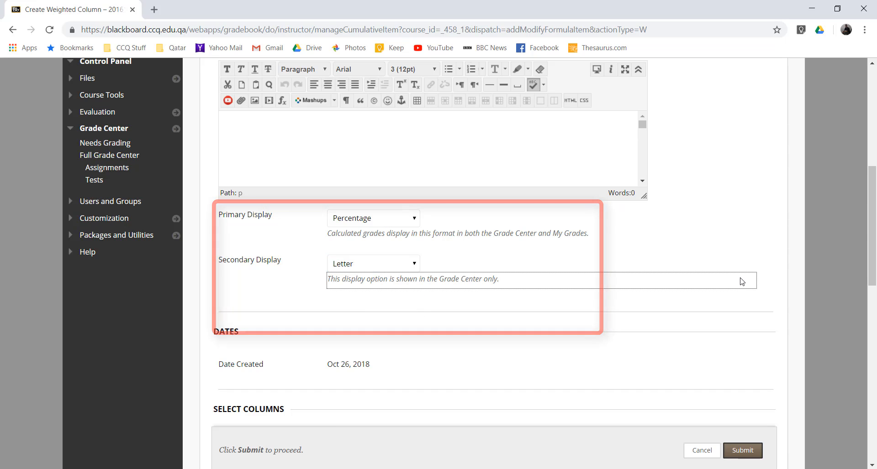
Add the Coursework category to the selected items of the Coursework weighted column
{"action": "scroll", "coordinate": [742, 282], "scroll_direction": "down", "scroll_amount": 6}
{"action": "scroll", "coordinate": [741, 282], "scroll_direction": "down", "scroll_amount": 1}
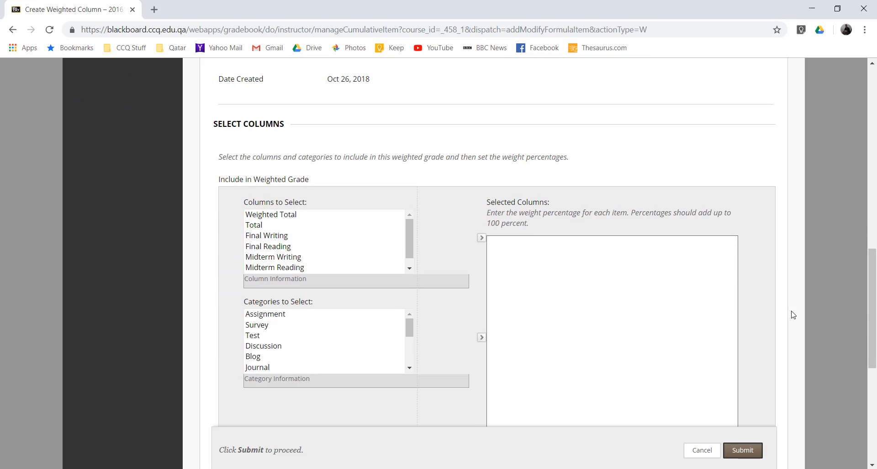
{"action": "scroll", "coordinate": [793, 315], "scroll_direction": "down", "scroll_amount": 1}
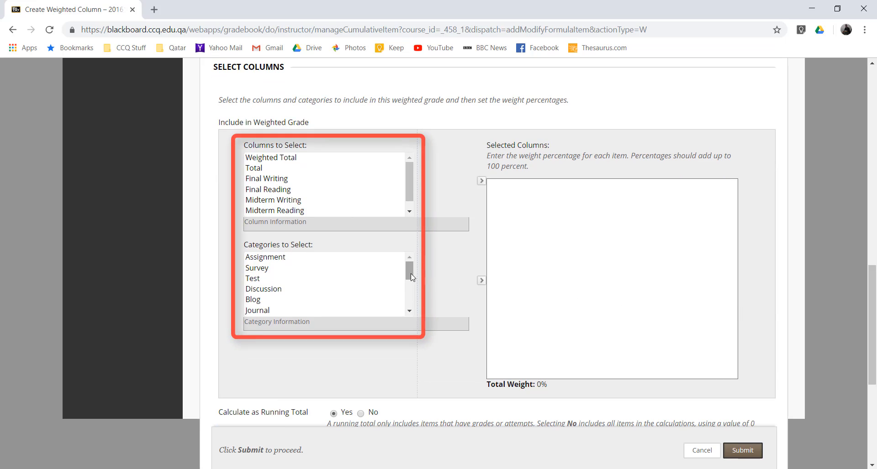
{"action": "scroll", "coordinate": [412, 277], "scroll_direction": "down", "scroll_amount": 3}
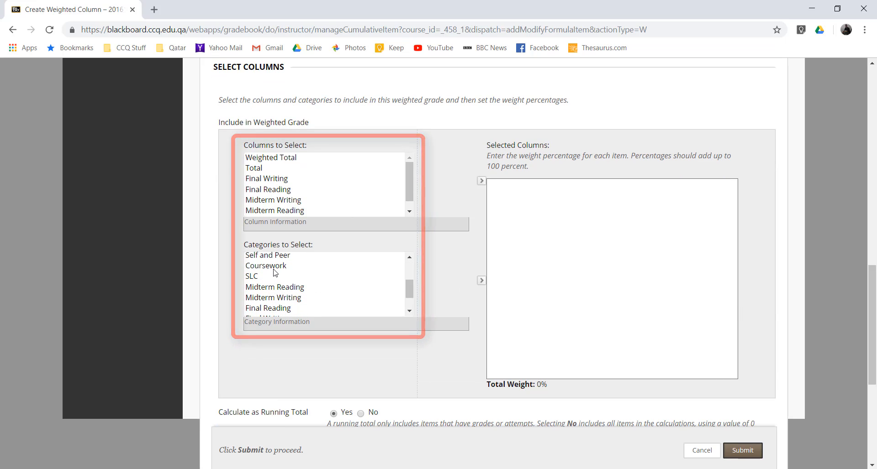
{"action": "left_click", "coordinate": [273, 267]}
{"action": "left_click", "coordinate": [481, 280]}
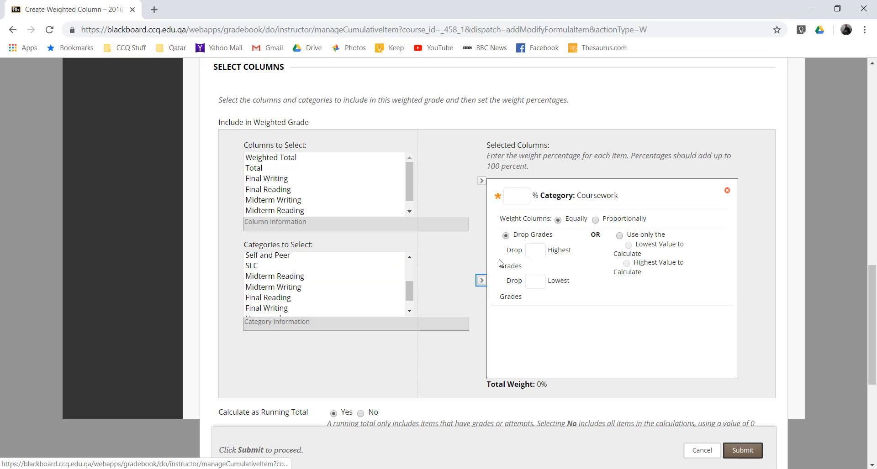
Set the Coursework category's weight to 100 percent
{"action": "left_click", "coordinate": [517, 199]}
{"action": "type", "text": "100"}
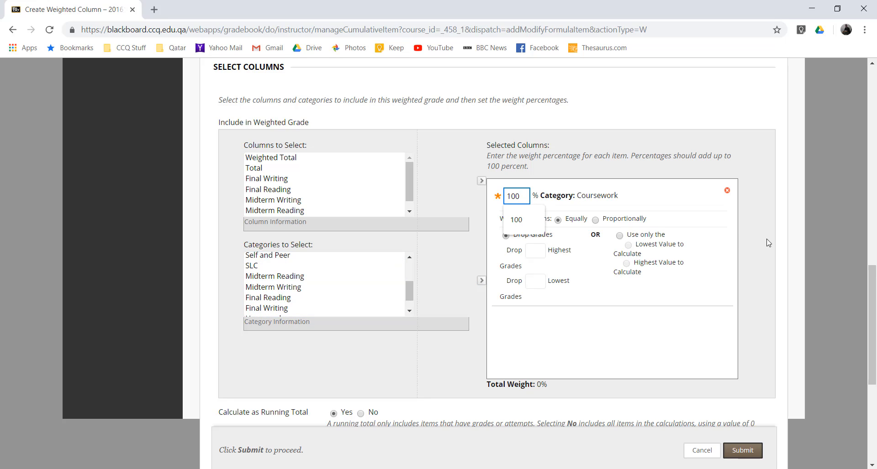
{"action": "left_click", "coordinate": [831, 248]}
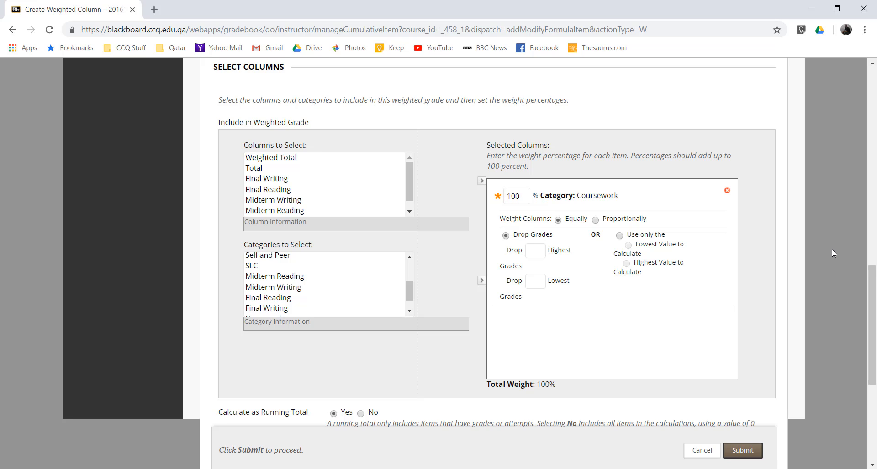
Change the Coursework category's weight to 50 percent
{"action": "double_click", "coordinate": [515, 197]}
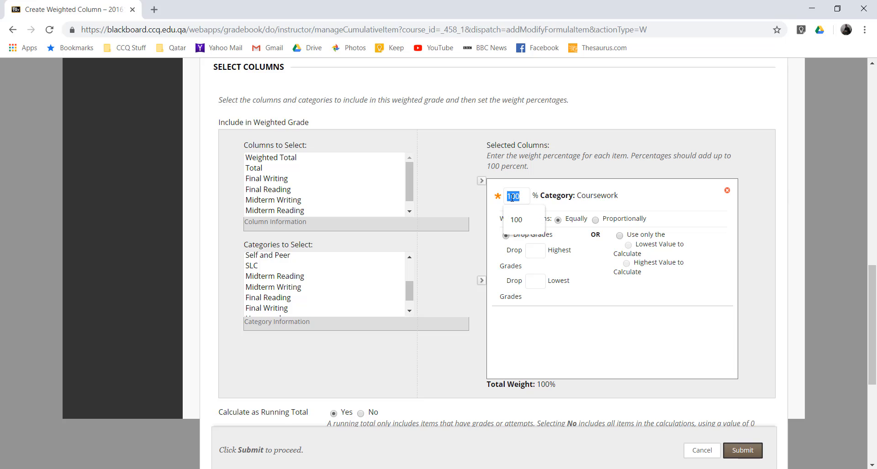
{"action": "type", "text": "50"}
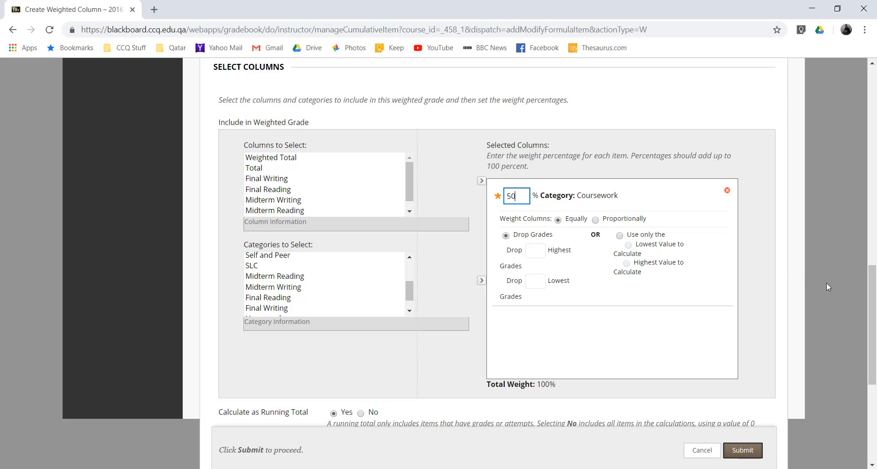
{"action": "left_click", "coordinate": [826, 283]}
Add the Homework category to the Coursework weighted column and set its weight to 25 percent
{"action": "left_click_drag", "start_coordinate": [409, 295], "coordinate": [407, 301]}
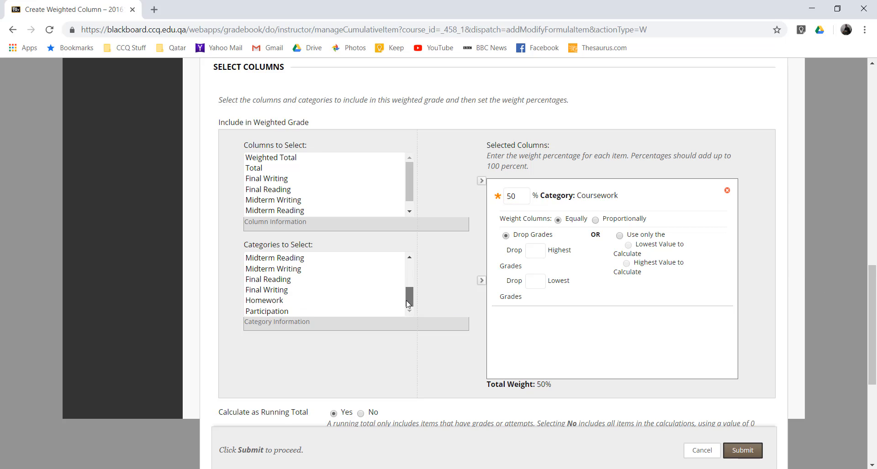
{"action": "left_click", "coordinate": [266, 302]}
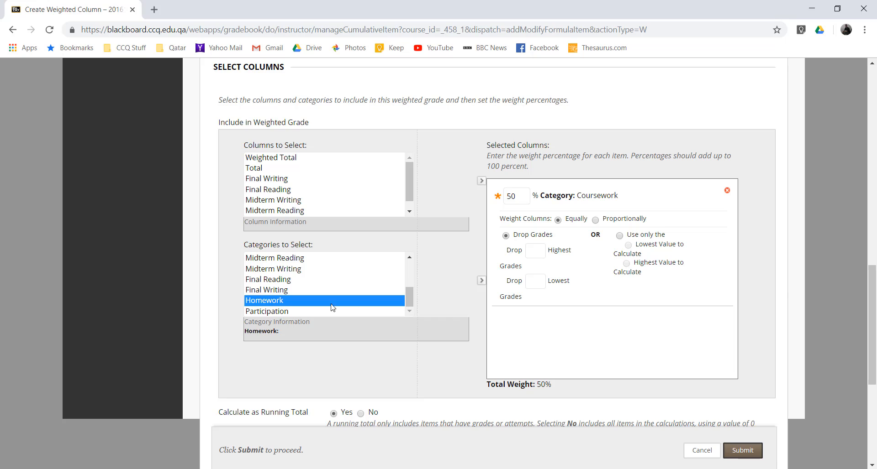
{"action": "left_click", "coordinate": [482, 282]}
{"action": "left_click", "coordinate": [510, 196]}
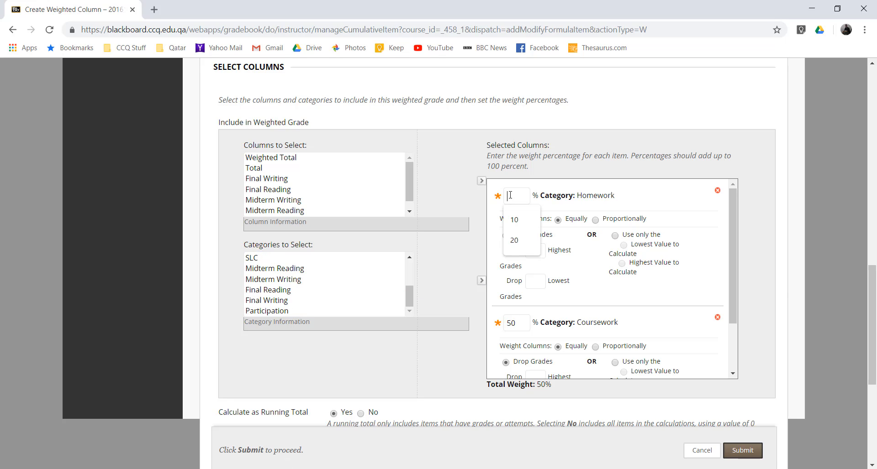
{"action": "type", "text": "25"}
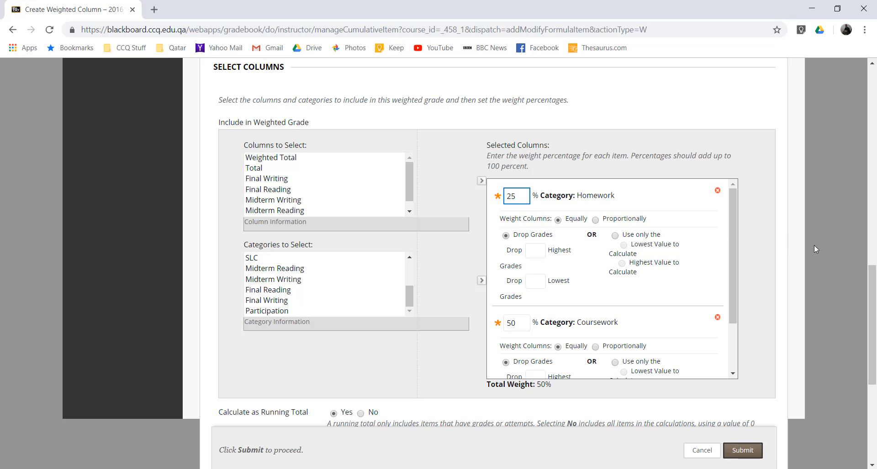
Add the Participation category to the Coursework weighted column with a weight of 25 percent
{"action": "left_click", "coordinate": [274, 313]}
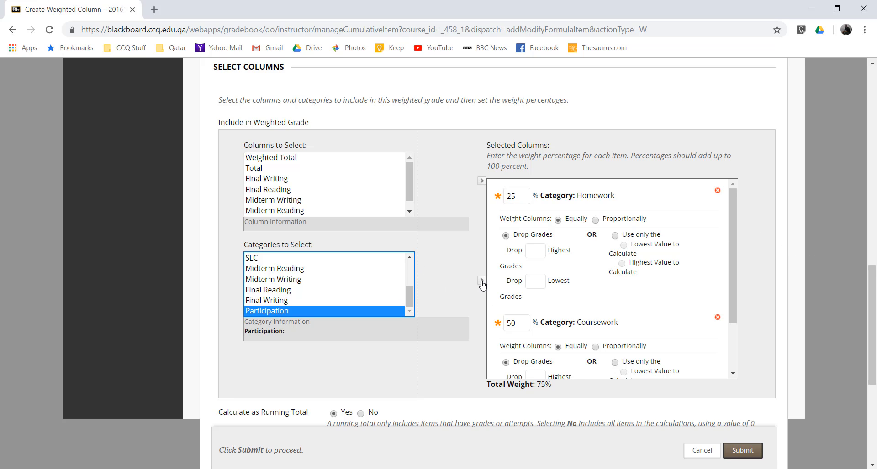
{"action": "left_click", "coordinate": [482, 282]}
{"action": "left_click", "coordinate": [516, 323]}
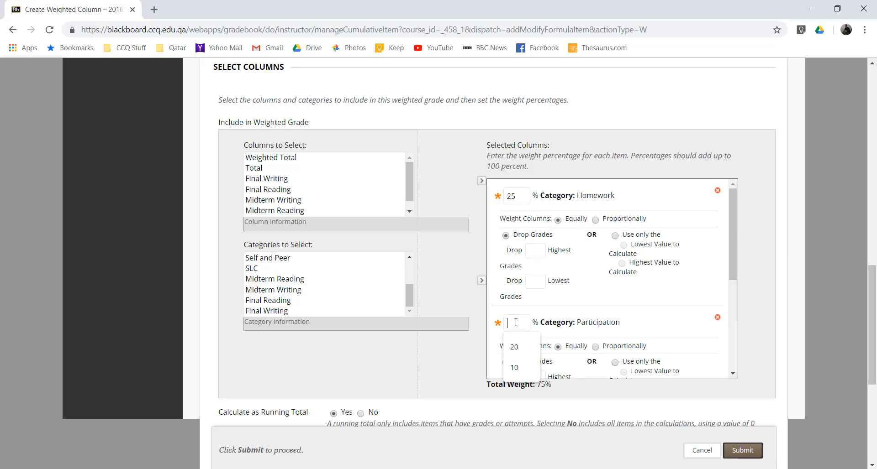
{"action": "type", "text": "25"}
{"action": "left_click", "coordinate": [770, 286]}
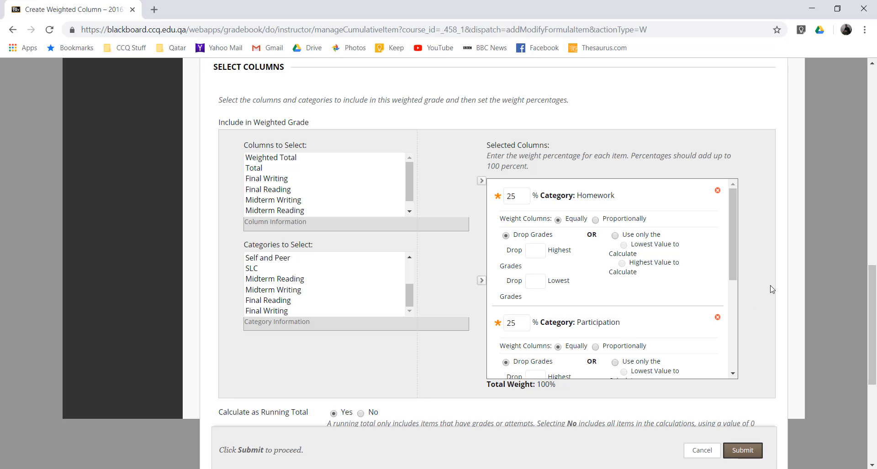
Review the selected category weights and submit the Coursework weighted column
{"action": "left_click_drag", "start_coordinate": [734, 256], "coordinate": [733, 333]}
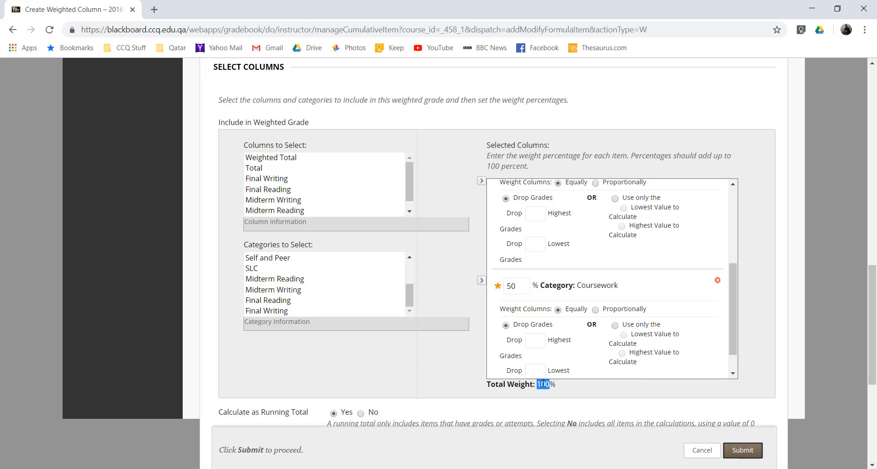
{"action": "scroll", "coordinate": [832, 322], "scroll_direction": "down", "scroll_amount": 6}
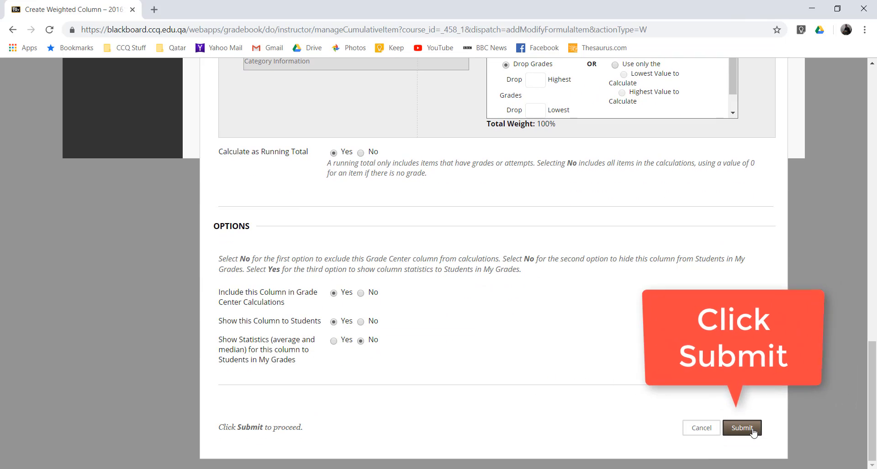
{"action": "left_click", "coordinate": [754, 430]}
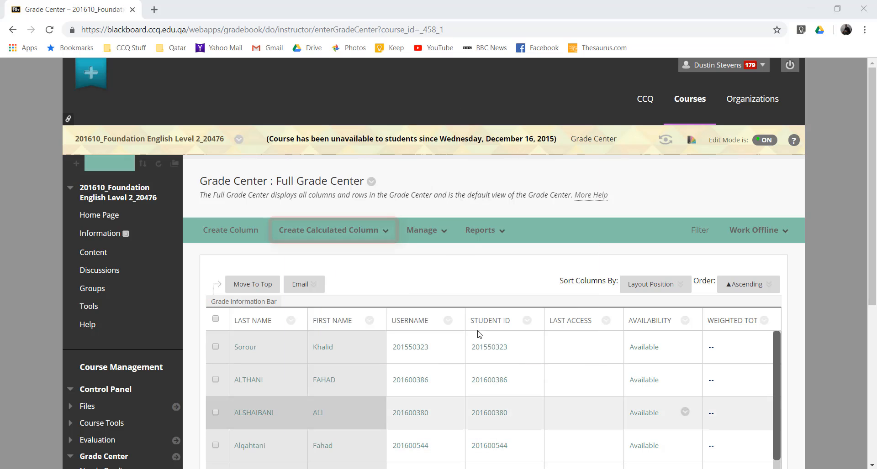
Start a new weighted column and name it "Class Final Grade"
{"action": "left_click", "coordinate": [332, 230]}
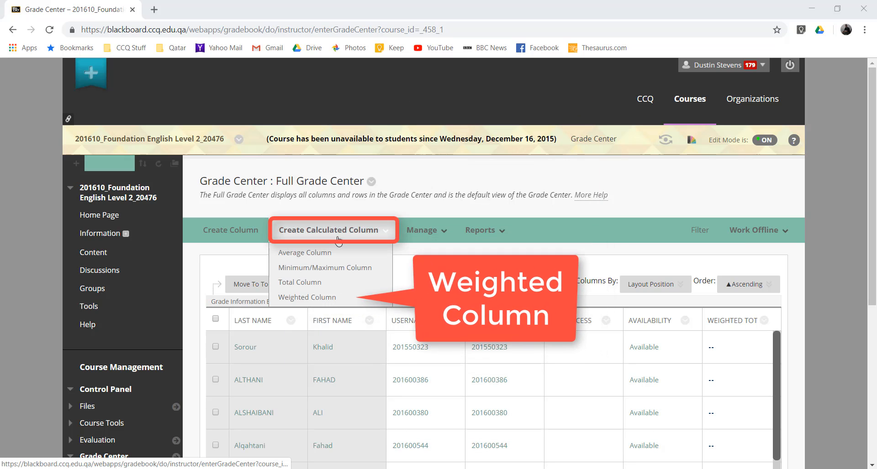
{"action": "left_click", "coordinate": [346, 300]}
{"action": "type", "text": "C"}
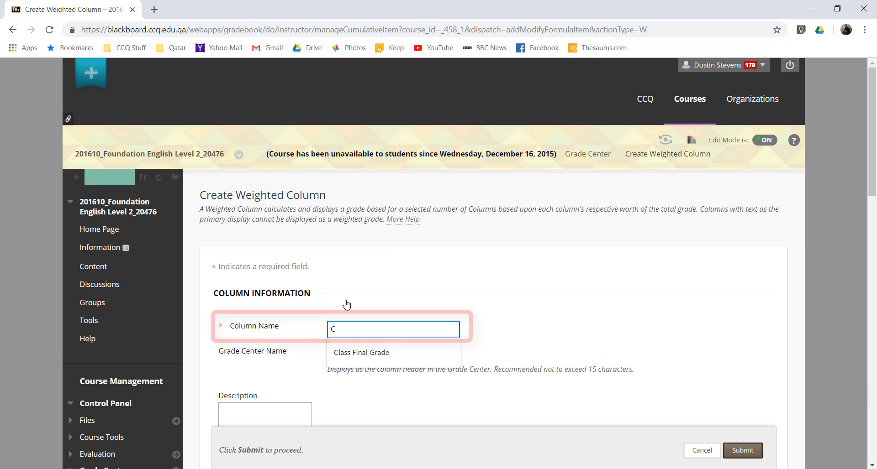
{"action": "type", "text": "lass Final Gr"}
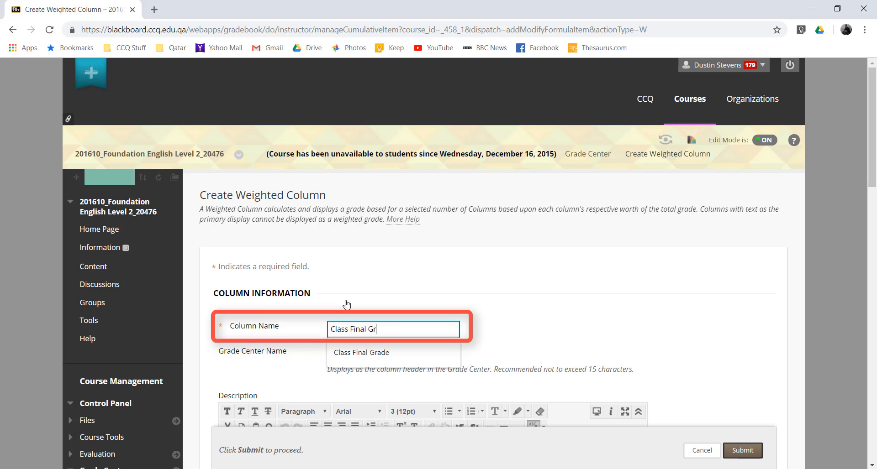
{"action": "type", "text": "ade"}
Set the secondary display of the Class Final Grade column to Letter
{"action": "scroll", "coordinate": [662, 327], "scroll_direction": "down", "scroll_amount": 6}
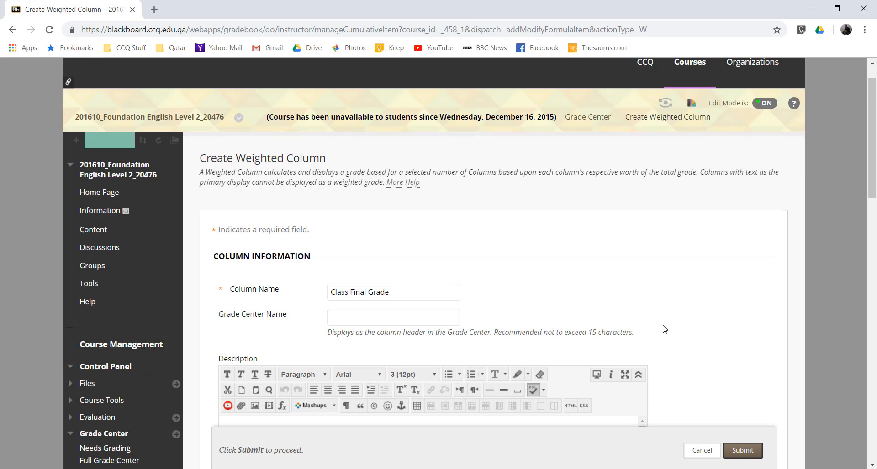
{"action": "scroll", "coordinate": [664, 329], "scroll_direction": "down", "scroll_amount": 3}
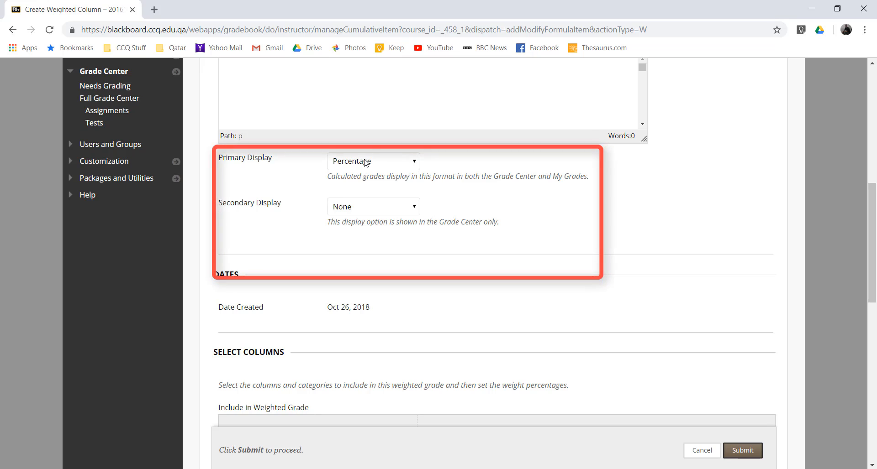
{"action": "left_click", "coordinate": [364, 212]}
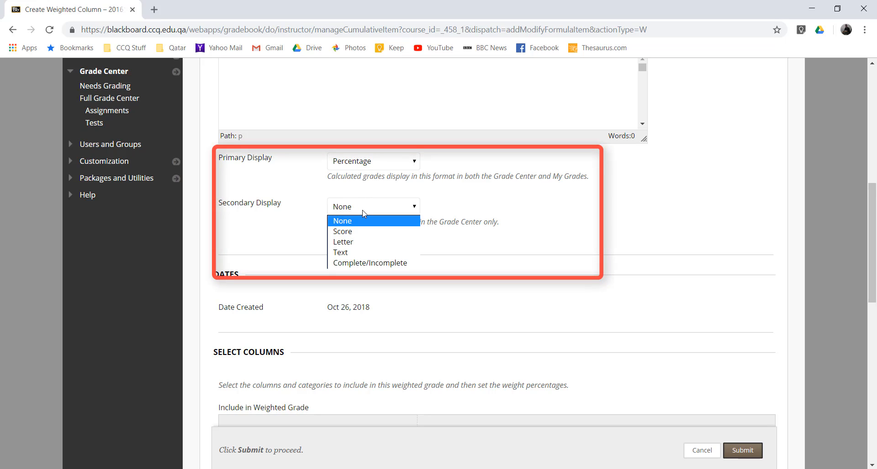
{"action": "left_click", "coordinate": [350, 245]}
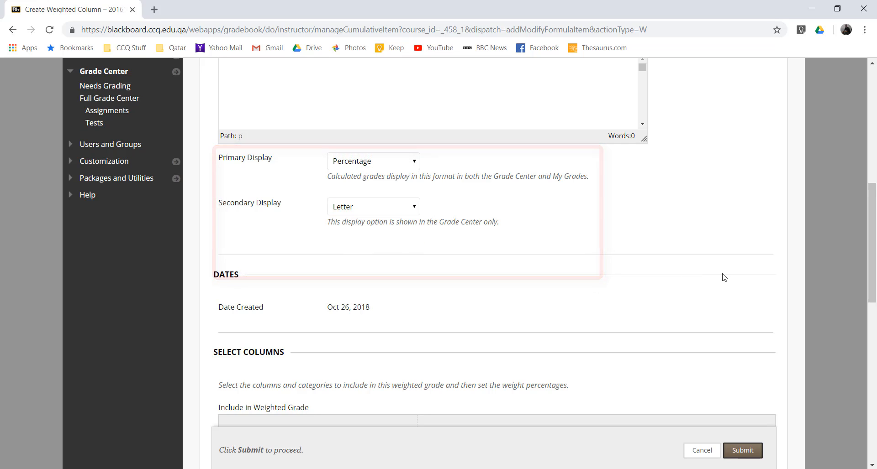
Add the Coursework, SLC, Midterm Reading, Midterm Writing, Final Reading and Final Writing categories to the Class Final Grade column's selected items
{"action": "scroll", "coordinate": [723, 276], "scroll_direction": "down", "scroll_amount": 6}
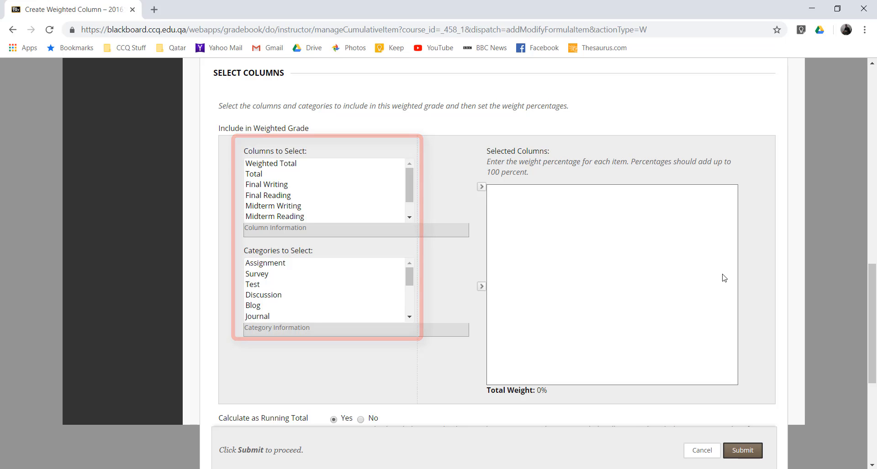
{"action": "scroll", "coordinate": [724, 278], "scroll_direction": "down", "scroll_amount": 1}
{"action": "left_click_drag", "start_coordinate": [411, 272], "coordinate": [412, 296]}
{"action": "left_click", "coordinate": [275, 273]}
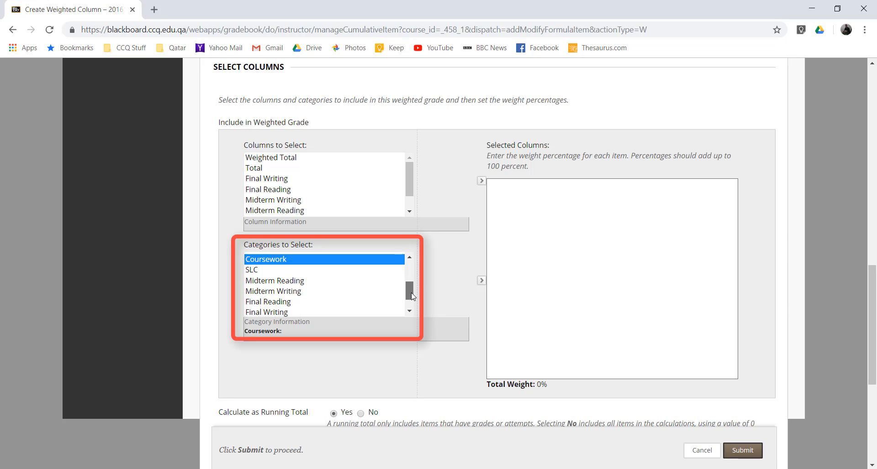
{"action": "left_click", "coordinate": [266, 313], "text": "shift"}
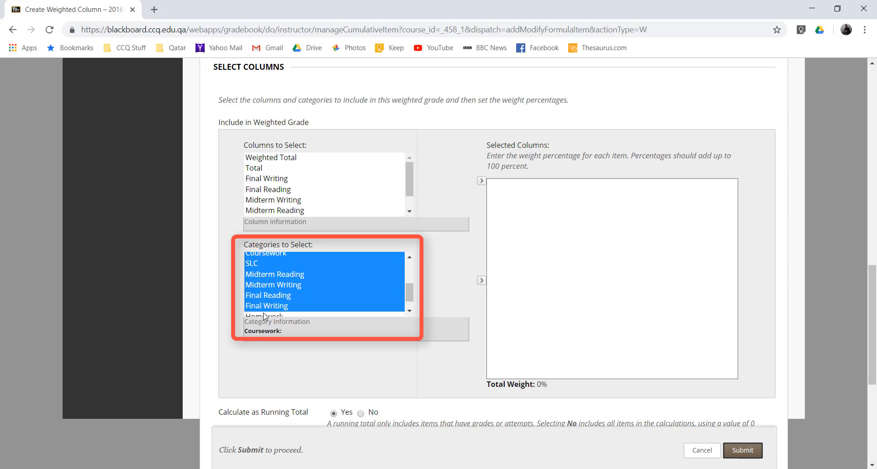
{"action": "left_click", "coordinate": [482, 282]}
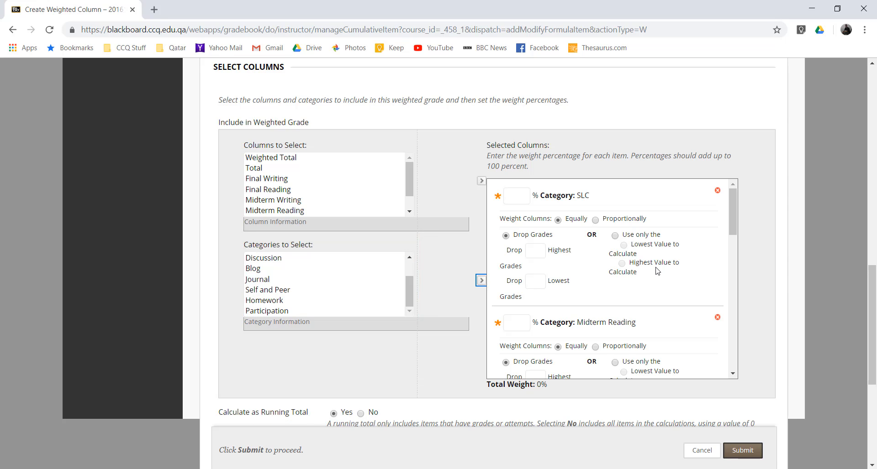
Replace the Coursework category in the Class Final Grade's selected items with the Coursework column
{"action": "scroll", "coordinate": [656, 271], "scroll_direction": "down", "scroll_amount": 4}
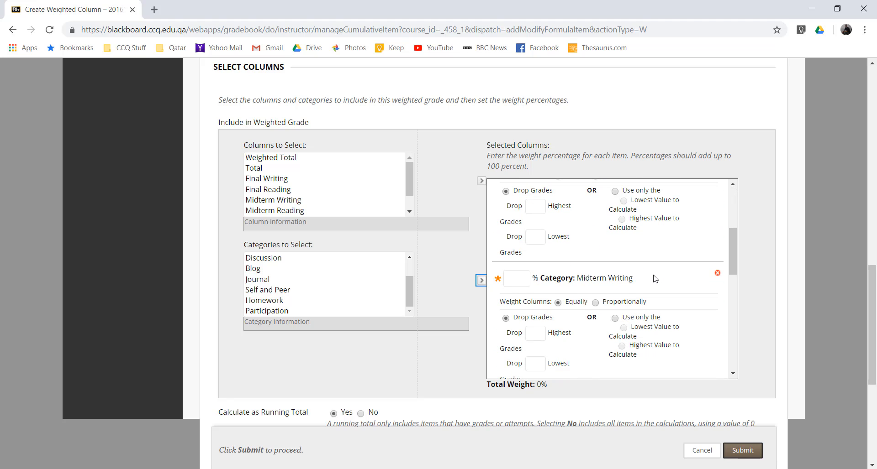
{"action": "scroll", "coordinate": [656, 280], "scroll_direction": "down", "scroll_amount": 6}
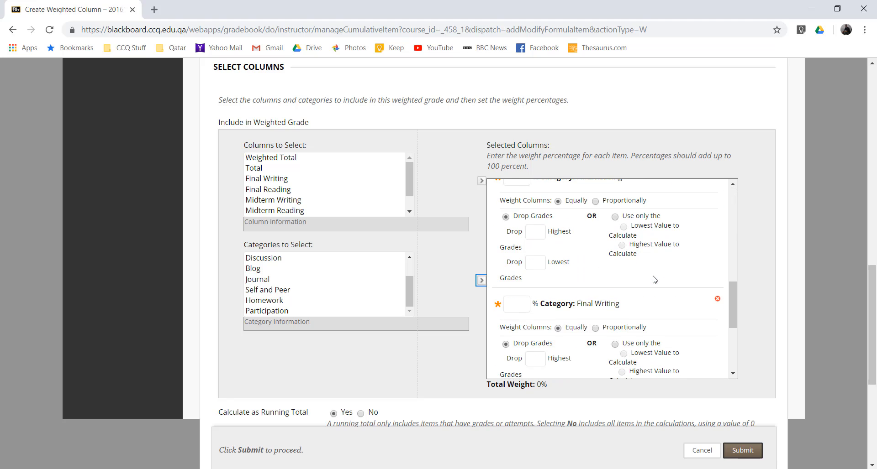
{"action": "scroll", "coordinate": [658, 288], "scroll_direction": "down", "scroll_amount": 5}
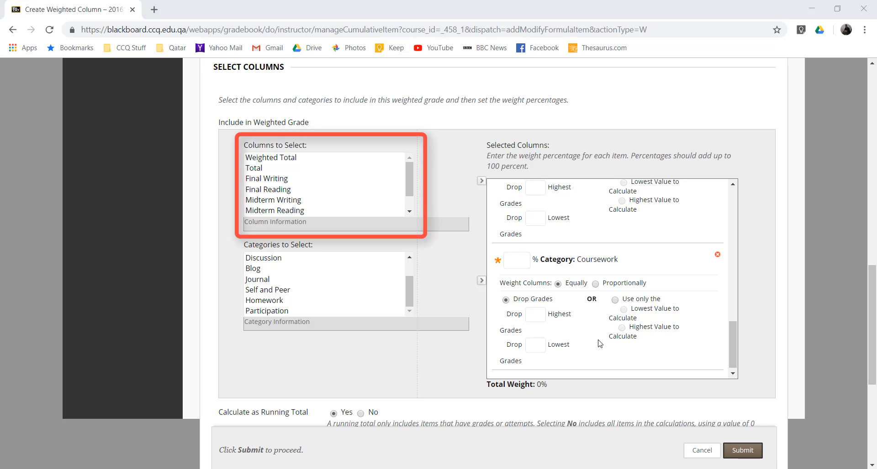
{"action": "scroll", "coordinate": [315, 193], "scroll_direction": "down", "scroll_amount": 2}
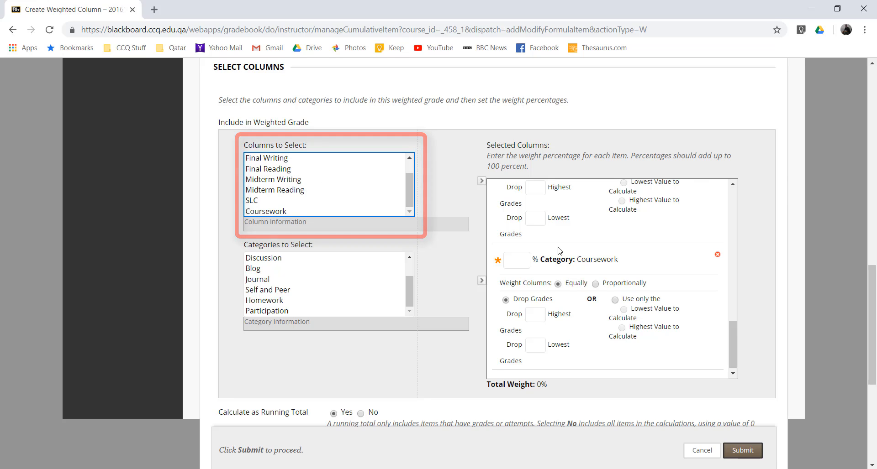
{"action": "left_click", "coordinate": [717, 255]}
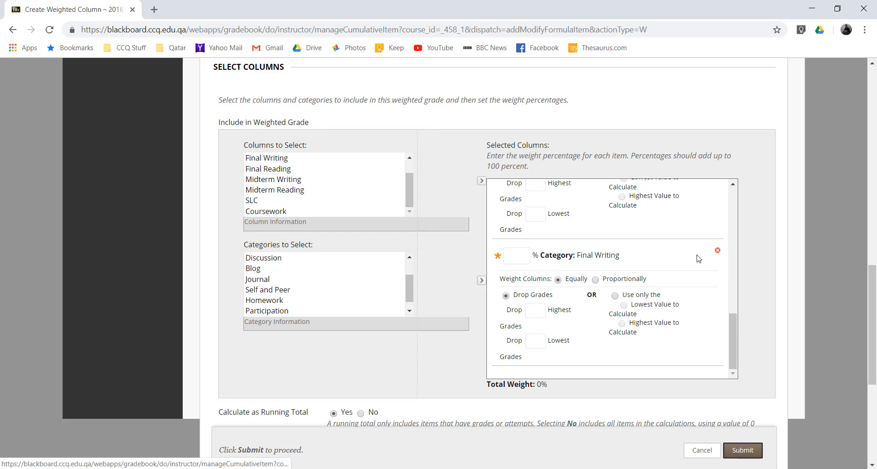
{"action": "left_click", "coordinate": [273, 213]}
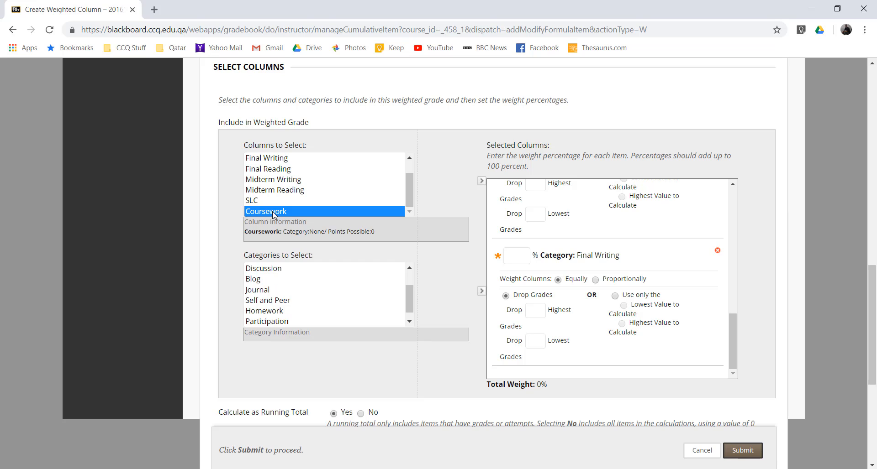
{"action": "left_click", "coordinate": [480, 182]}
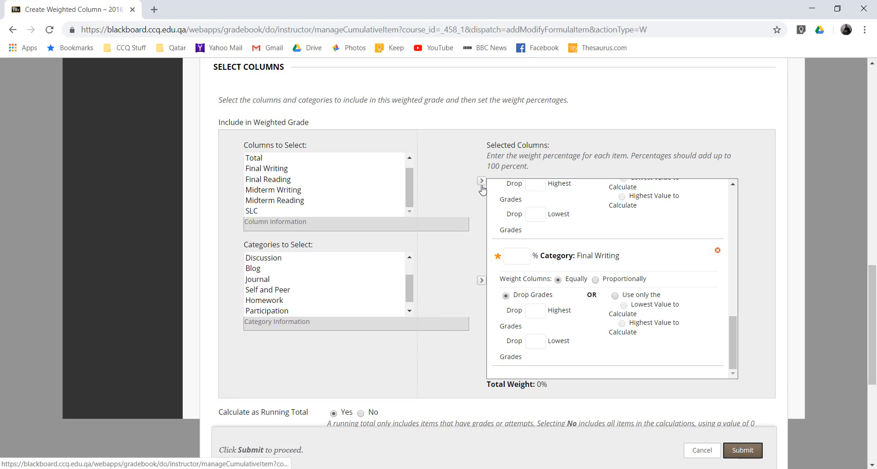
Set the weights of the Coursework column and the SLC category to 20 percent each
{"action": "left_click_drag", "start_coordinate": [731, 331], "coordinate": [731, 188]}
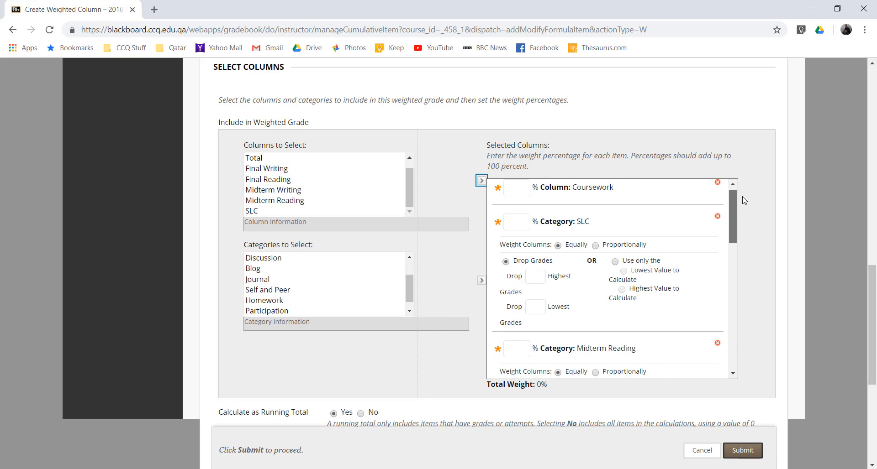
{"action": "left_click", "coordinate": [512, 196]}
{"action": "type", "text": "20"}
{"action": "left_click", "coordinate": [554, 198]}
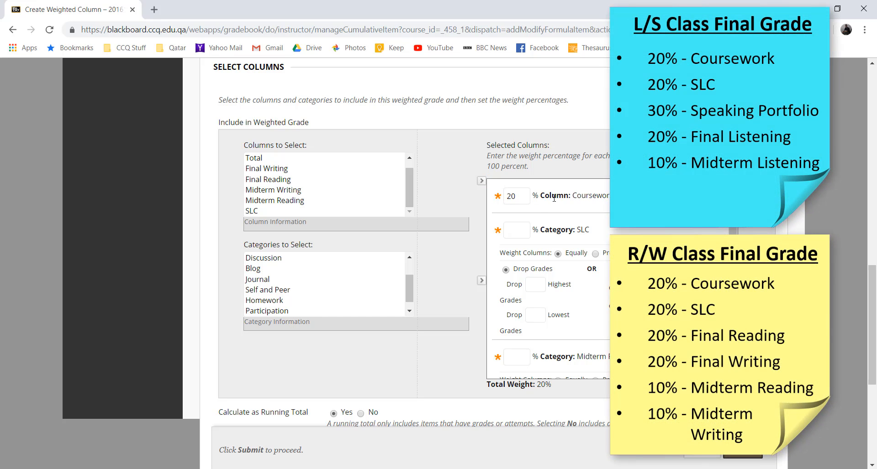
{"action": "left_click", "coordinate": [514, 231]}
{"action": "type", "text": "20"}
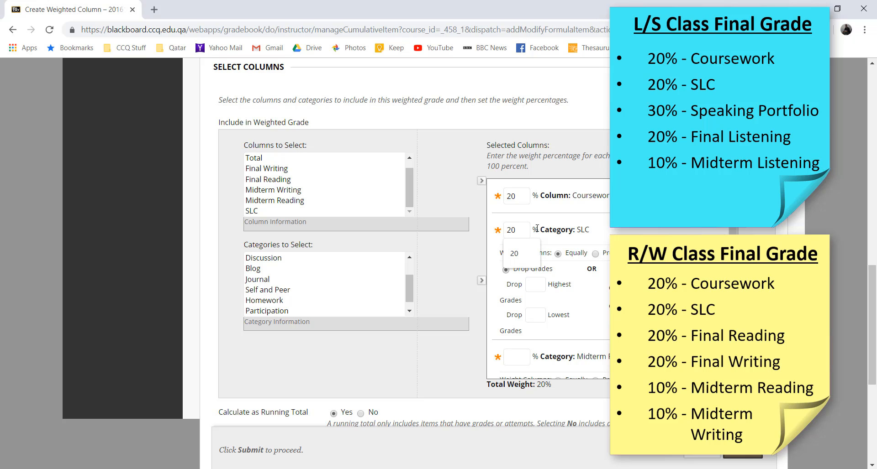
Set the weights of the Midterm Reading and Midterm Writing categories to 10 percent each
{"action": "left_click_drag", "start_coordinate": [734, 227], "coordinate": [734, 339]}
{"action": "left_click", "coordinate": [512, 245]}
{"action": "type", "text": "10"}
{"action": "left_click", "coordinate": [512, 275]}
{"action": "type", "text": "10"}
Set the weights of the Final Reading and Final Writing categories to 20 percent each
{"action": "left_click", "coordinate": [517, 250]}
{"action": "type", "text": "20"}
{"action": "left_click", "coordinate": [516, 260]}
{"action": "type", "text": "20"}
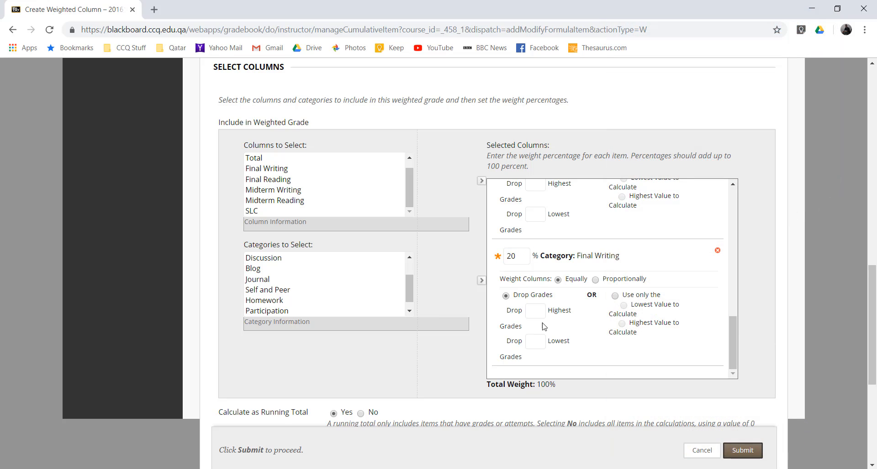
Submit the Class Final Grade weighted column with its default calculation and visibility options
{"action": "scroll", "coordinate": [765, 327], "scroll_direction": "down", "scroll_amount": 3}
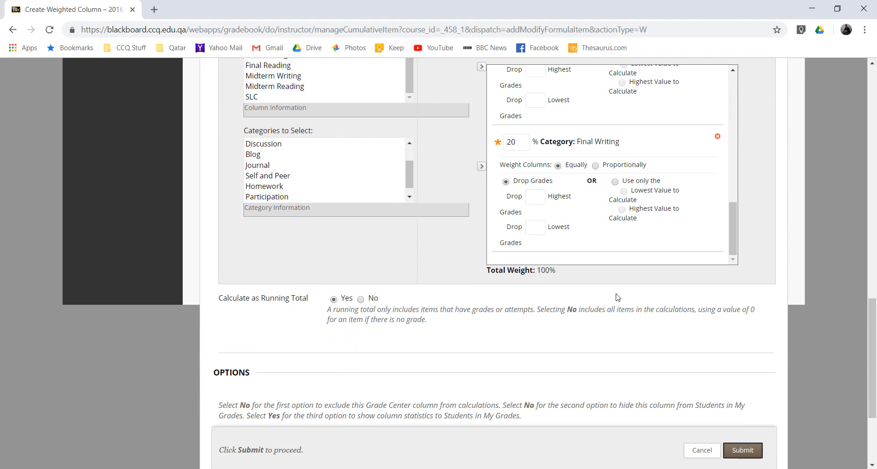
{"action": "scroll", "coordinate": [614, 297], "scroll_direction": "down", "scroll_amount": 3}
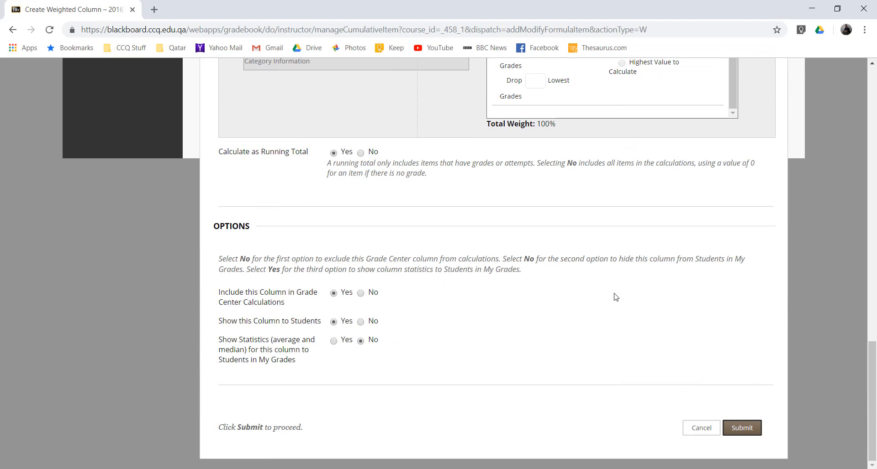
{"action": "left_click", "coordinate": [749, 431]}
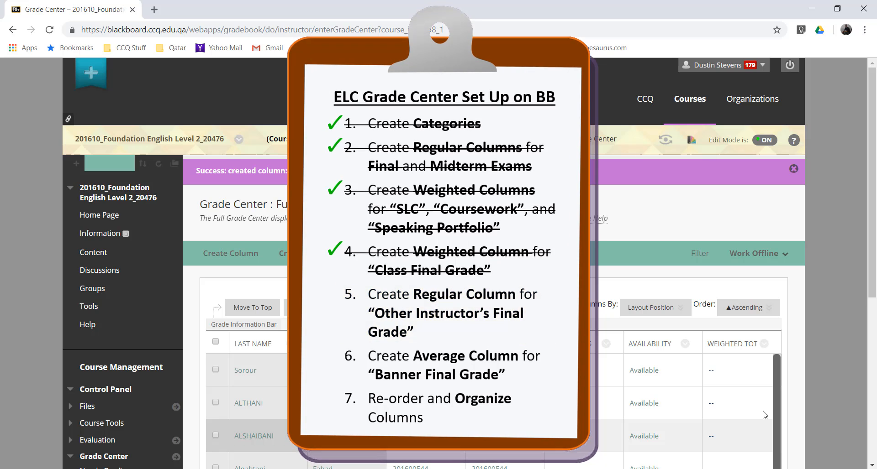
Start a new regular grade column and name it "Other Instructor's Final Grade"
{"action": "left_click", "coordinate": [242, 259]}
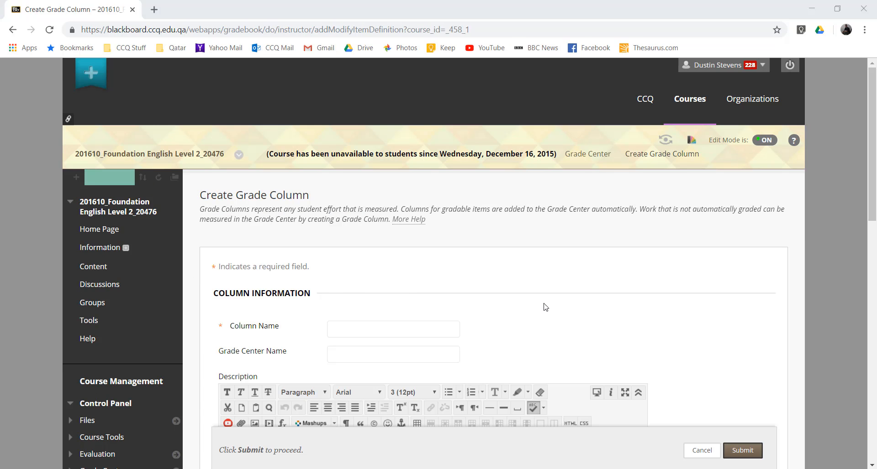
{"action": "left_click", "coordinate": [350, 329]}
{"action": "type", "text": "O"}
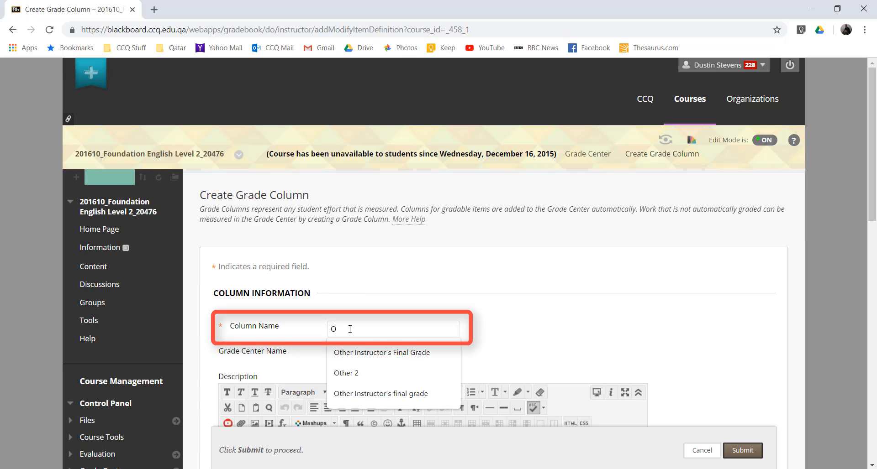
{"action": "type", "text": "ther Ins"}
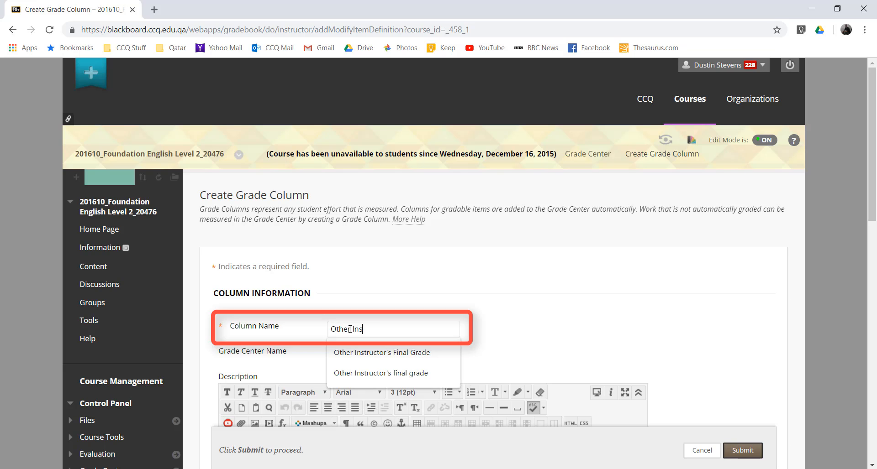
{"action": "type", "text": "trcuuctor's Final Grade"}
{"action": "left_click", "coordinate": [534, 330]}
Set the column's primary display to Percentage, secondary display to Letter and points possible to 100
{"action": "scroll", "coordinate": [537, 334], "scroll_direction": "down", "scroll_amount": 7}
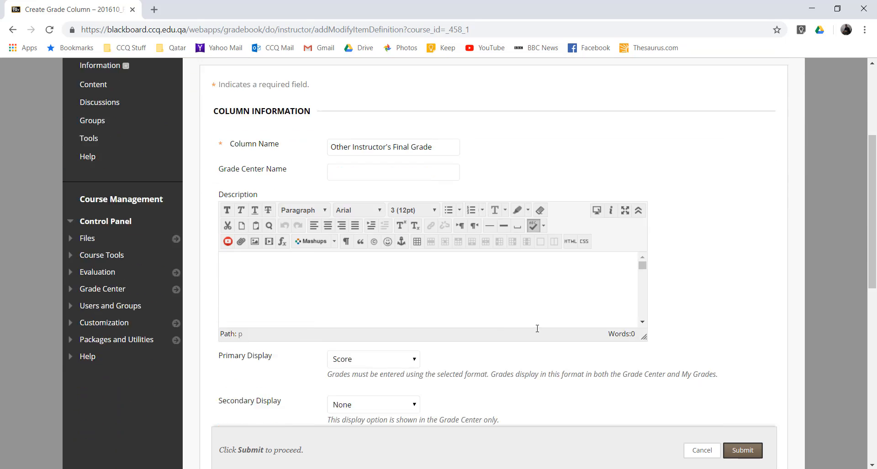
{"action": "left_click", "coordinate": [379, 205]}
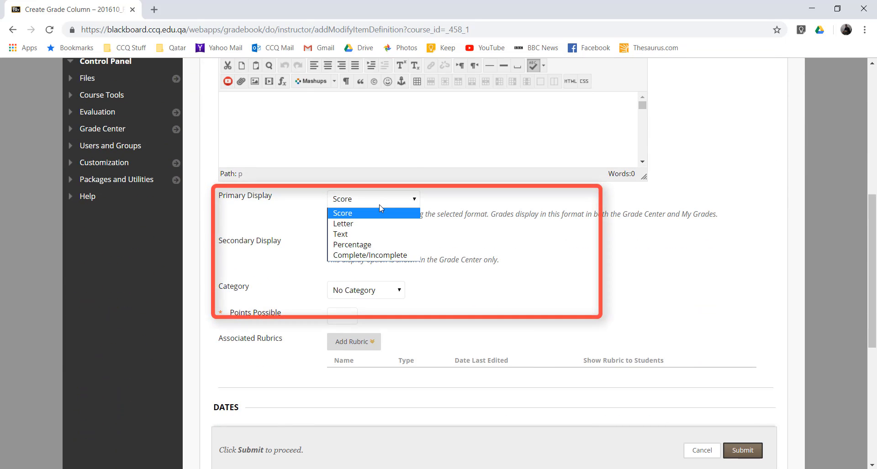
{"action": "left_click", "coordinate": [364, 246]}
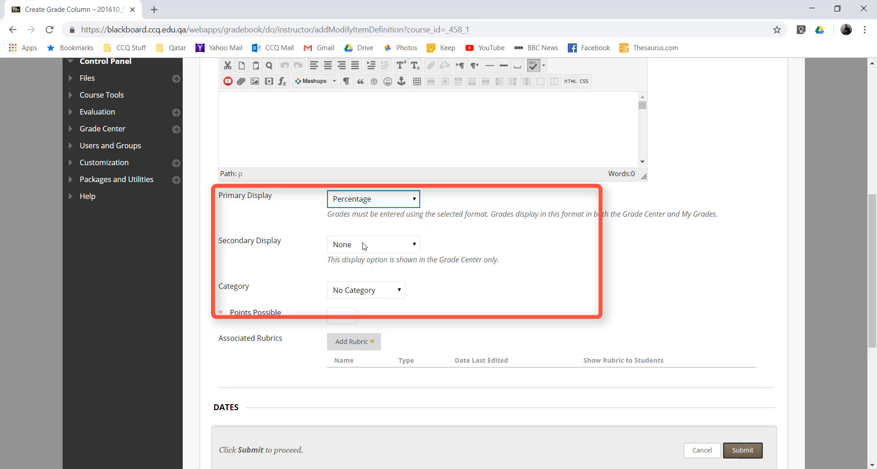
{"action": "left_click", "coordinate": [364, 247]}
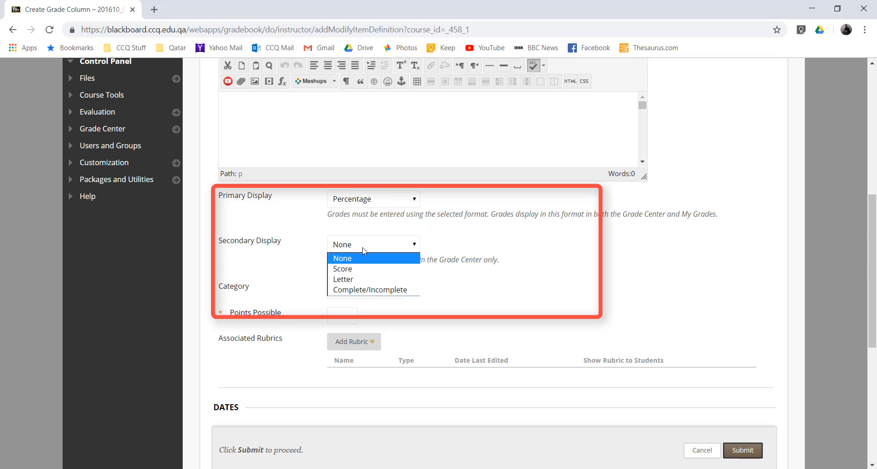
{"action": "left_click", "coordinate": [352, 278]}
{"action": "left_click", "coordinate": [347, 316]}
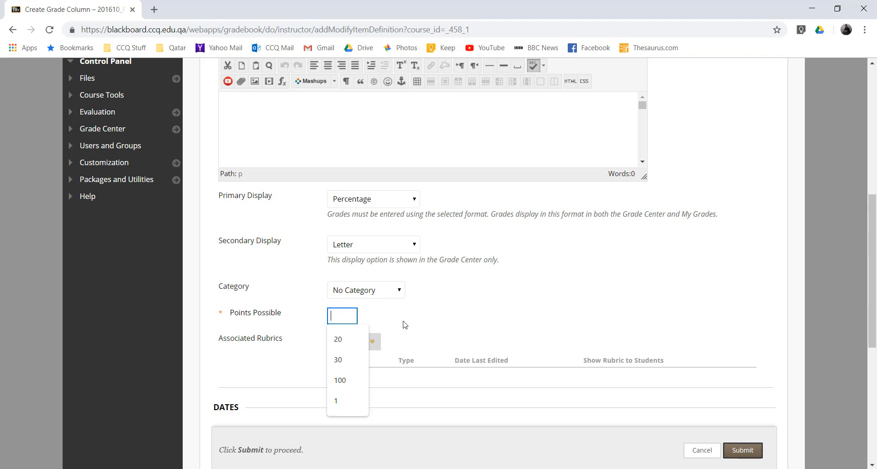
{"action": "type", "text": "100"}
{"action": "left_click", "coordinate": [446, 323]}
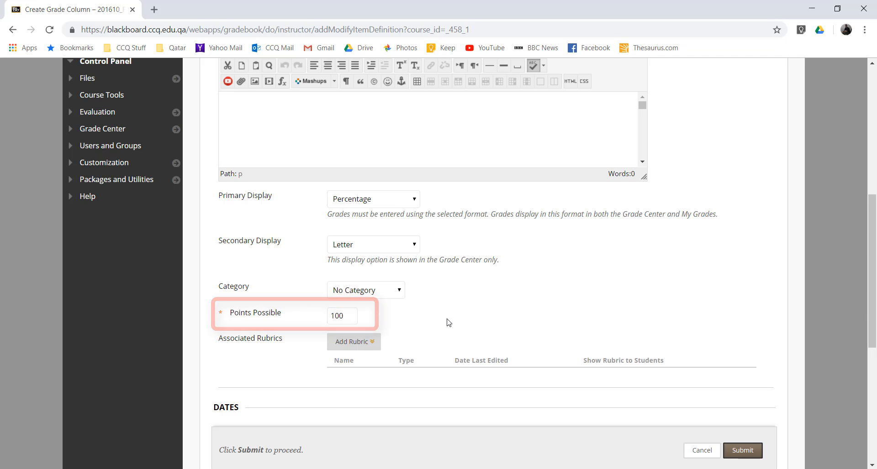
Hide the Other Instructor's Final Grade column from students and submit it
{"action": "scroll", "coordinate": [453, 336], "scroll_direction": "down", "scroll_amount": 5}
{"action": "scroll", "coordinate": [454, 335], "scroll_direction": "down", "scroll_amount": 2}
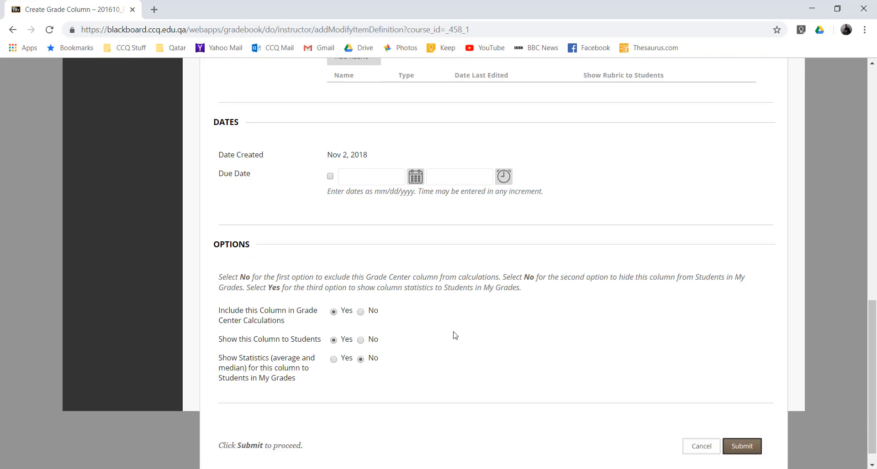
{"action": "left_click", "coordinate": [360, 322]}
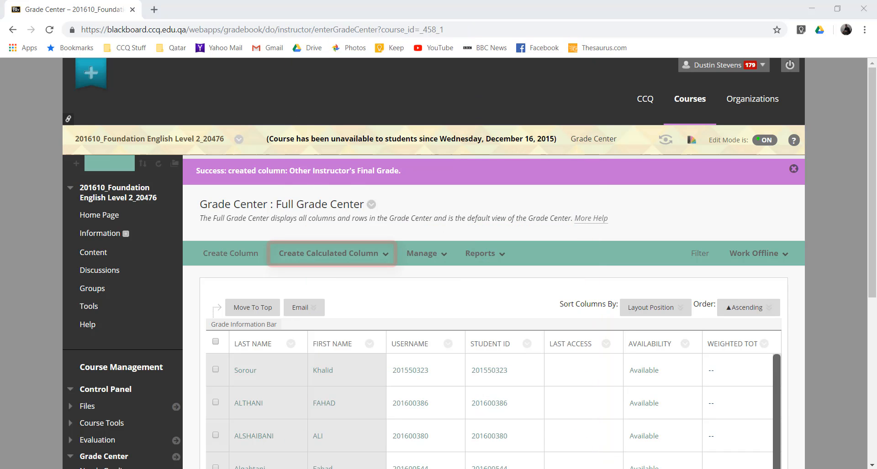
Start a new calculated average column and name it "Banner Final Grade"
{"action": "left_click", "coordinate": [352, 254]}
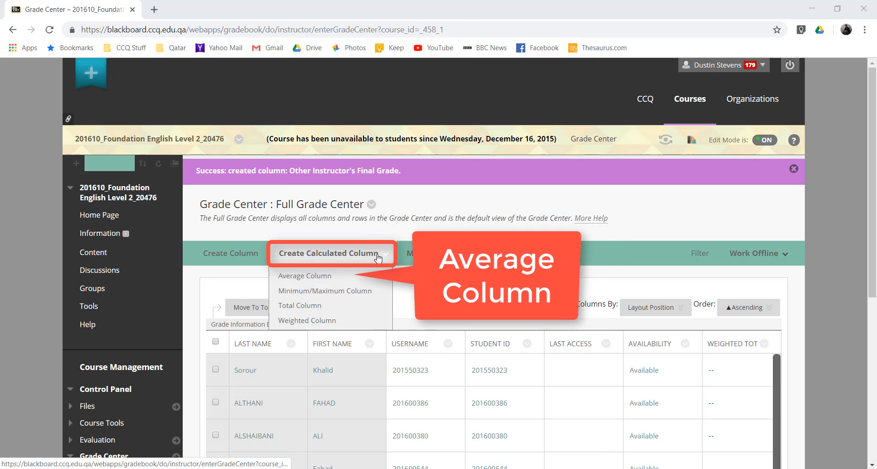
{"action": "left_click", "coordinate": [338, 278]}
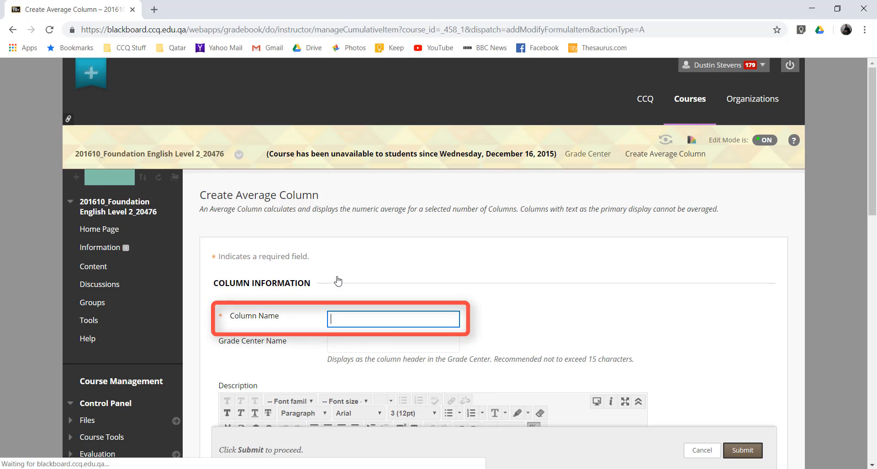
{"action": "type", "text": "Banner Final Grade"}
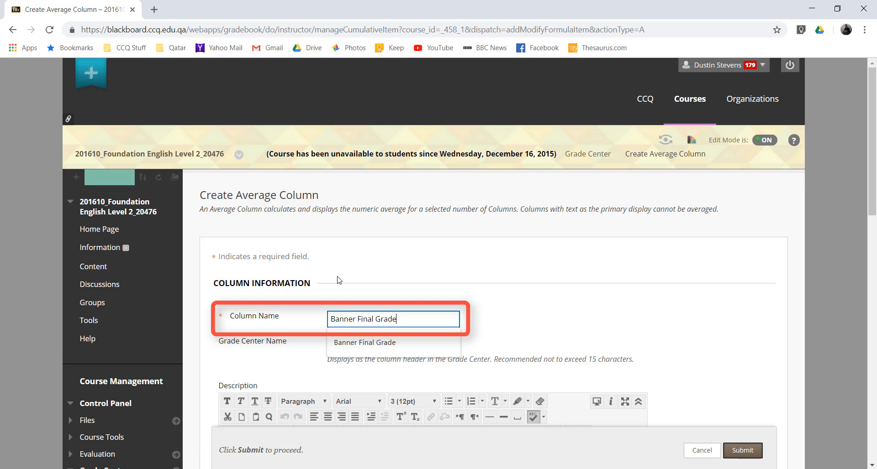
{"action": "left_click", "coordinate": [582, 313]}
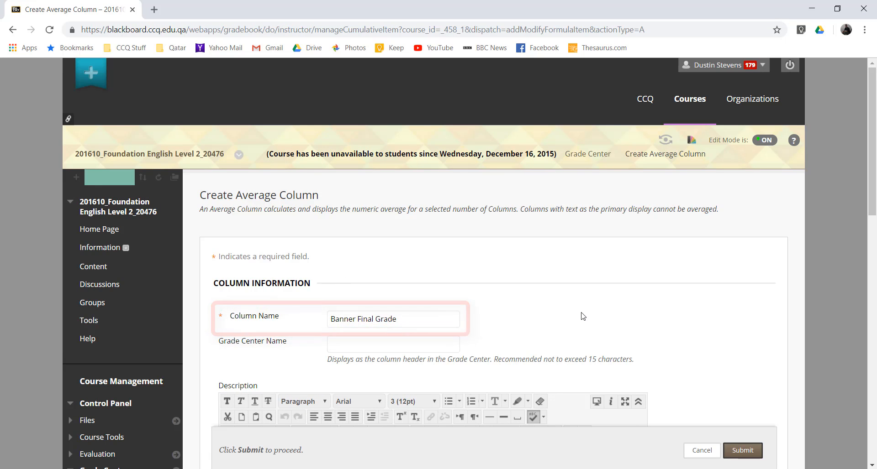
Set the secondary display of the Banner Final Grade column to Letter
{"action": "scroll", "coordinate": [580, 314], "scroll_direction": "down", "scroll_amount": 5}
{"action": "scroll", "coordinate": [580, 317], "scroll_direction": "down", "scroll_amount": 1}
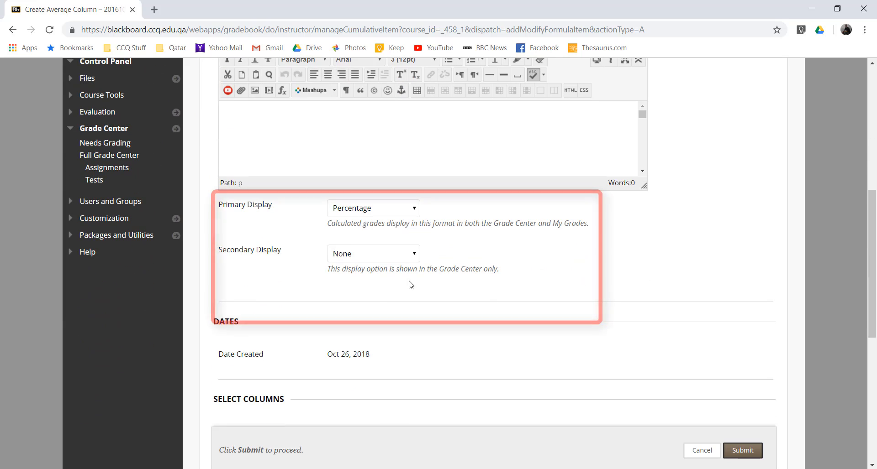
{"action": "left_click", "coordinate": [368, 253]}
{"action": "left_click", "coordinate": [356, 288]}
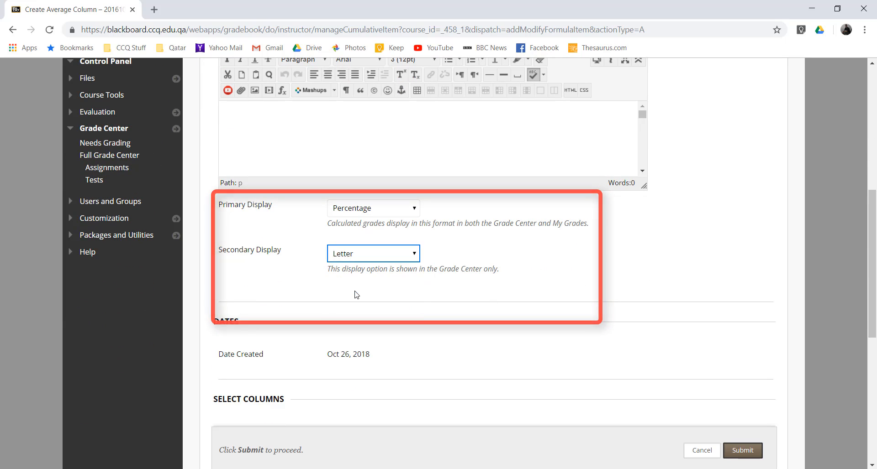
Base the average on selected columns only, adding Class Final Grade and Other Instructor's Final Grade
{"action": "scroll", "coordinate": [613, 321], "scroll_direction": "down", "scroll_amount": 5}
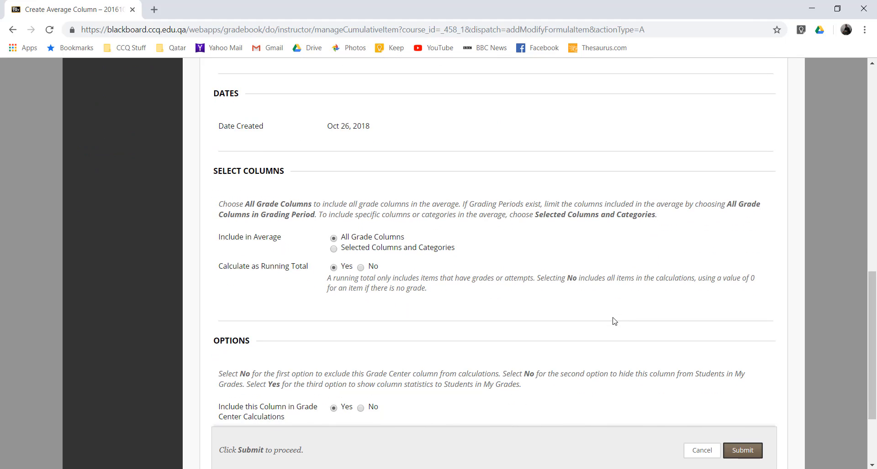
{"action": "left_click", "coordinate": [334, 192]}
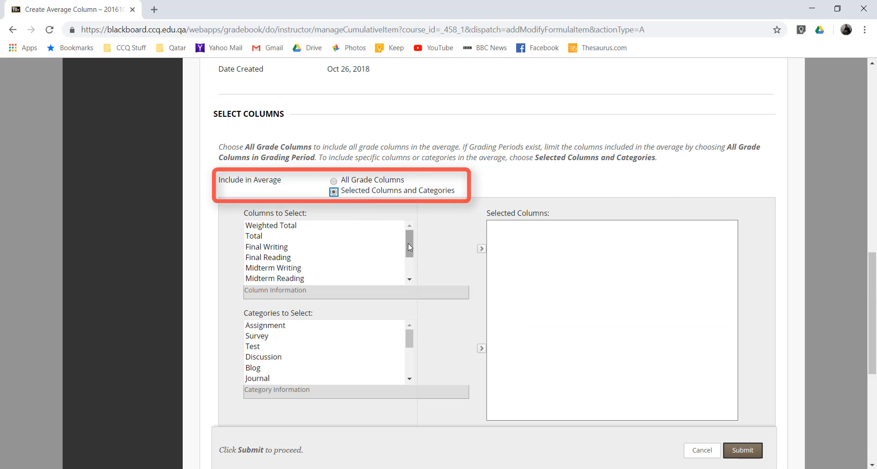
{"action": "left_click_drag", "start_coordinate": [408, 247], "coordinate": [409, 265]}
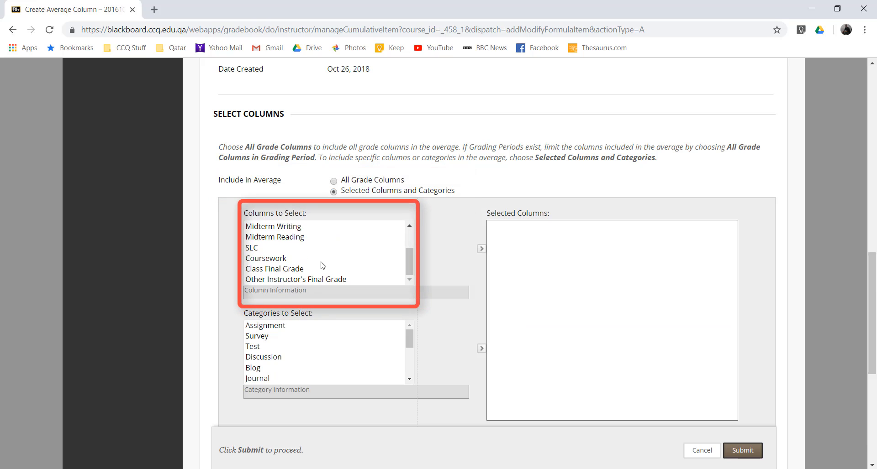
{"action": "left_click", "coordinate": [282, 273]}
{"action": "left_click", "coordinate": [285, 279], "text": "ctrl"}
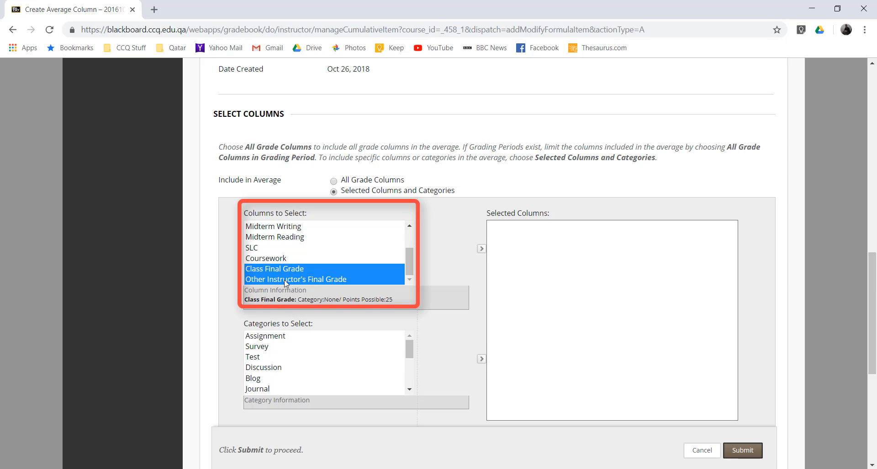
{"action": "left_click", "coordinate": [481, 249]}
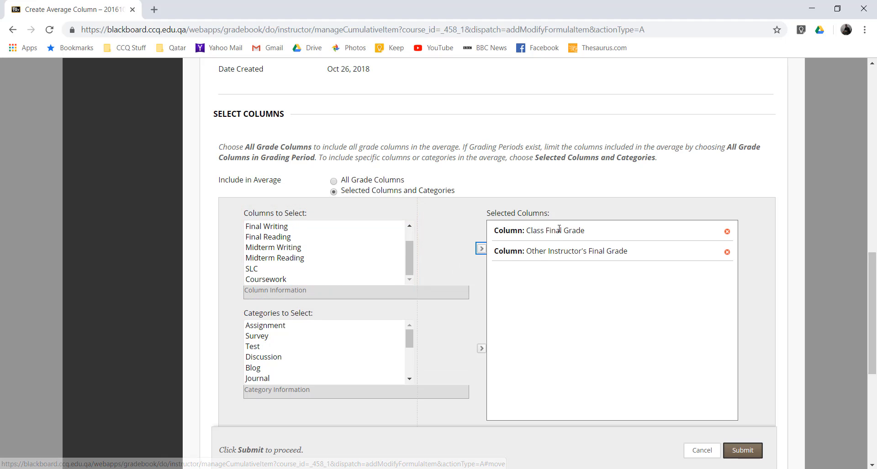
Hide the Banner Final Grade column from students and submit it
{"action": "scroll", "coordinate": [442, 316], "scroll_direction": "down", "scroll_amount": 6}
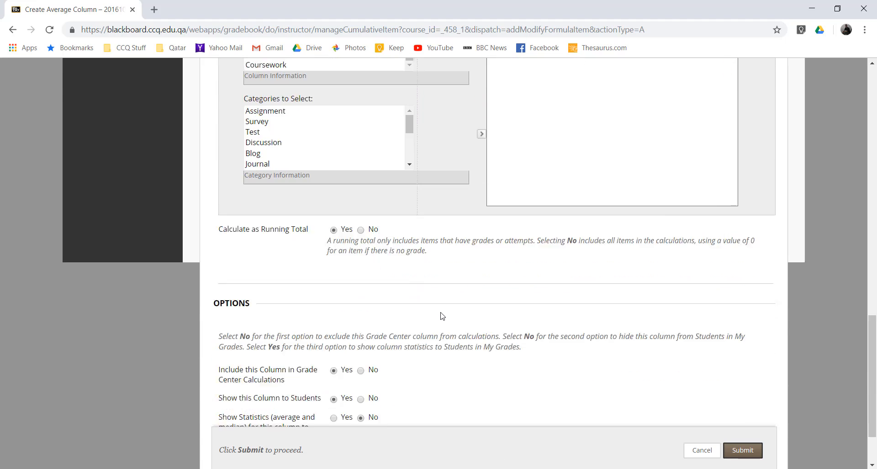
{"action": "left_click", "coordinate": [361, 322]}
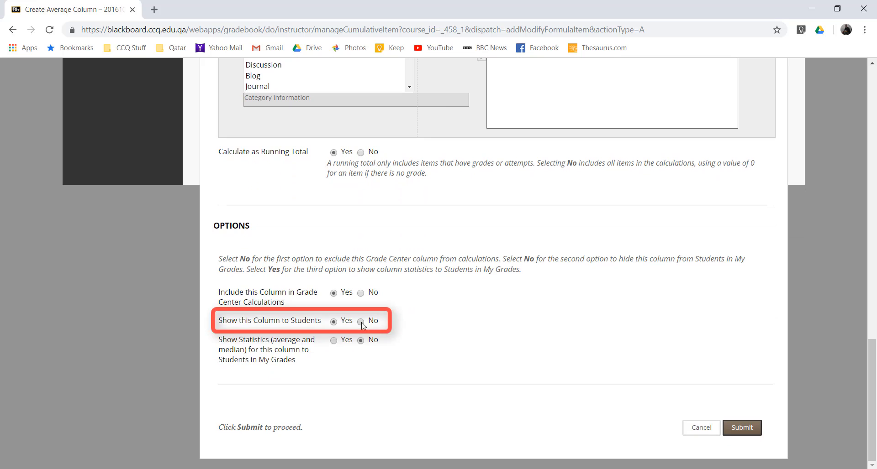
{"action": "left_click", "coordinate": [752, 436]}
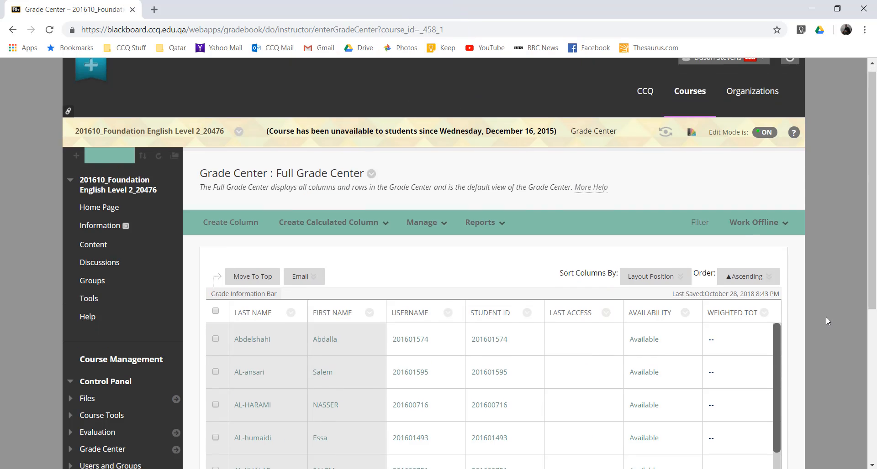
Set the Class Final Grade column as the external grade in the Full Grade Center
{"action": "scroll", "coordinate": [825, 316], "scroll_direction": "down", "scroll_amount": 5}
{"action": "left_click_drag", "start_coordinate": [442, 434], "coordinate": [468, 439]}
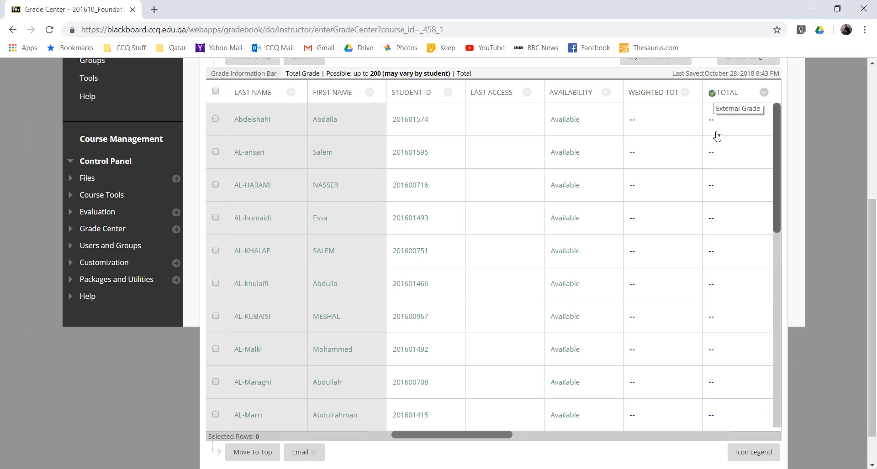
{"action": "left_click_drag", "start_coordinate": [498, 441], "coordinate": [715, 449]}
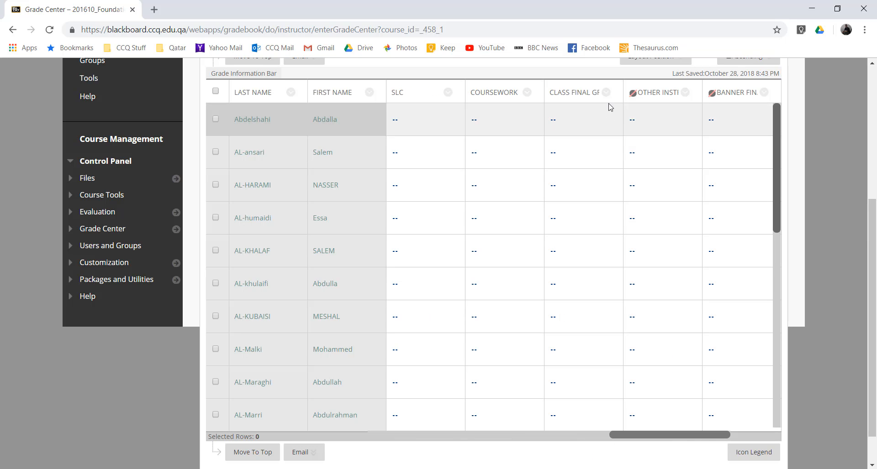
{"action": "scroll", "coordinate": [609, 96], "scroll_direction": "up", "scroll_amount": 5}
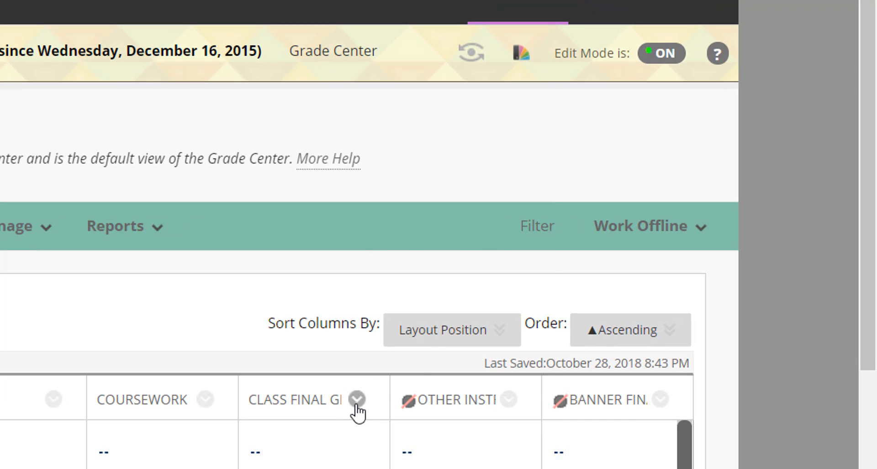
{"action": "left_click", "coordinate": [365, 397]}
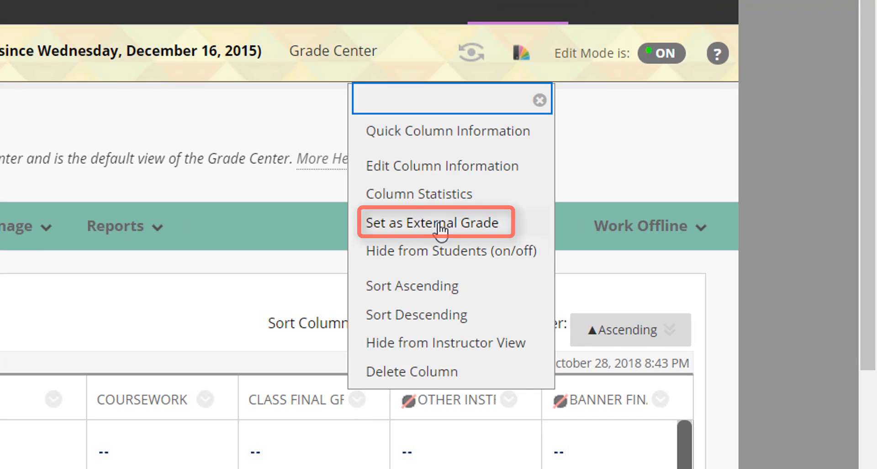
{"action": "left_click", "coordinate": [504, 232]}
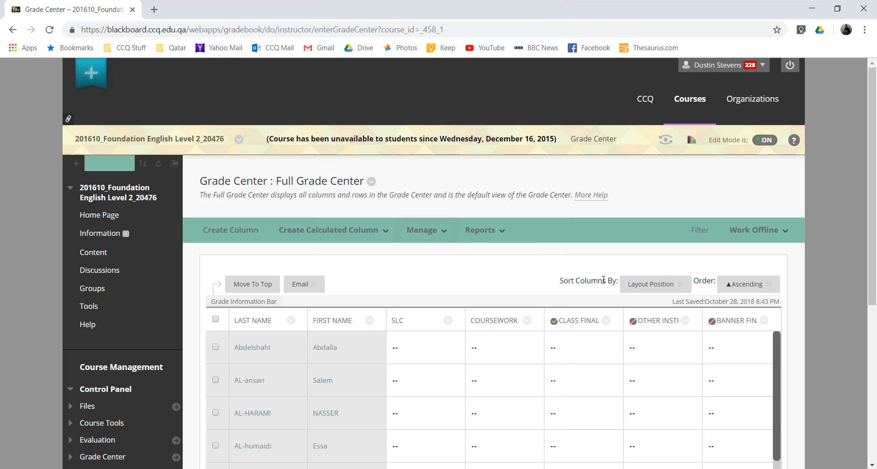
Open Column Organization and hide the Username, Last Access and Availability columns from all Grade Center views
{"action": "left_click", "coordinate": [434, 238]}
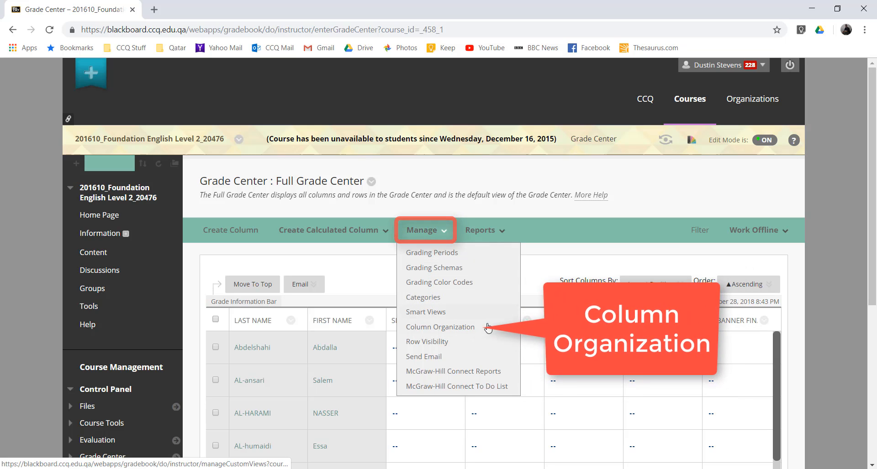
{"action": "left_click", "coordinate": [457, 327]}
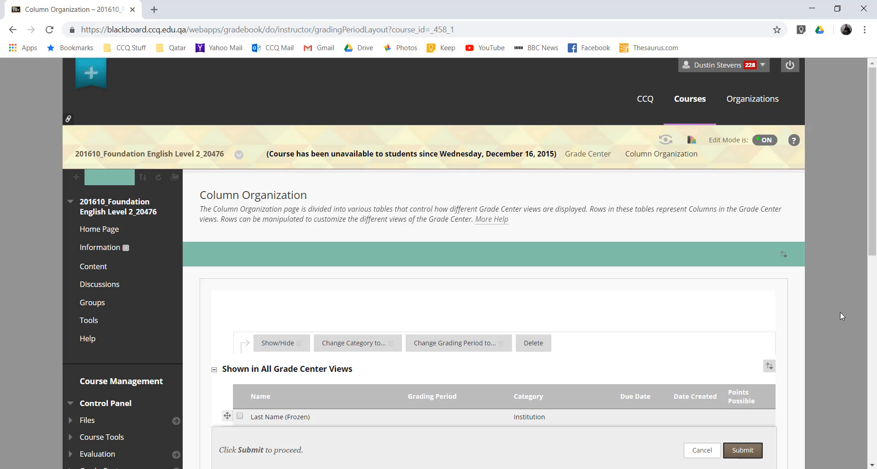
{"action": "scroll", "coordinate": [840, 313], "scroll_direction": "down", "scroll_amount": 3}
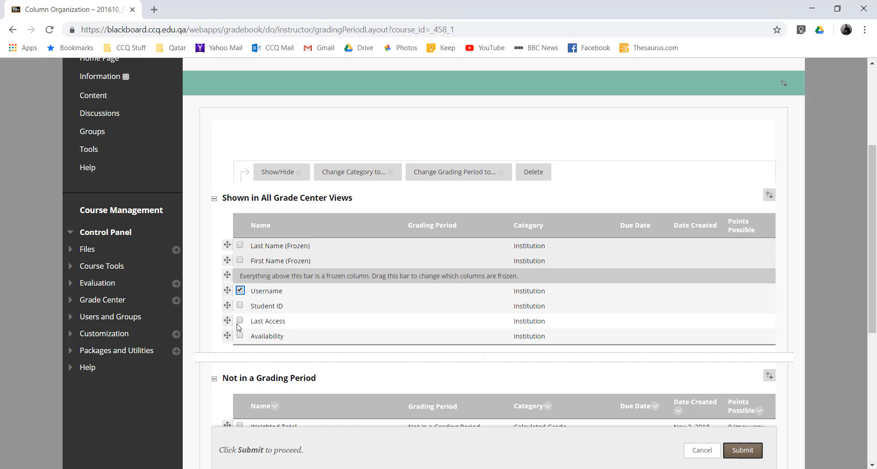
{"action": "left_click", "coordinate": [287, 178]}
{"action": "left_click", "coordinate": [285, 191]}
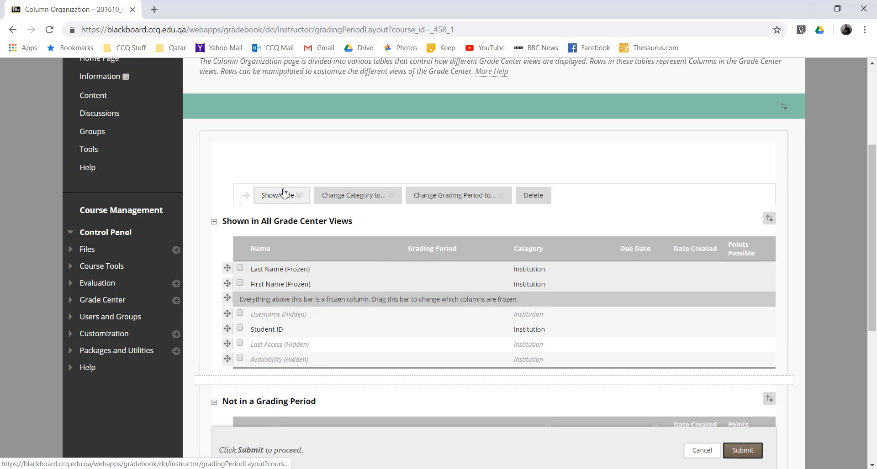
{"action": "scroll", "coordinate": [358, 287], "scroll_direction": "down", "scroll_amount": 5}
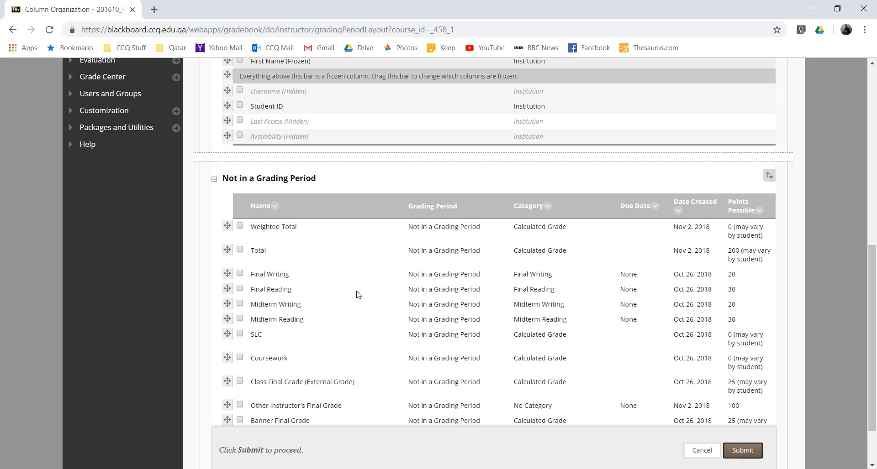
Delete the Weighted Total and Total columns from the Not in a Grading Period table
{"action": "scroll", "coordinate": [358, 295], "scroll_direction": "down", "scroll_amount": 1}
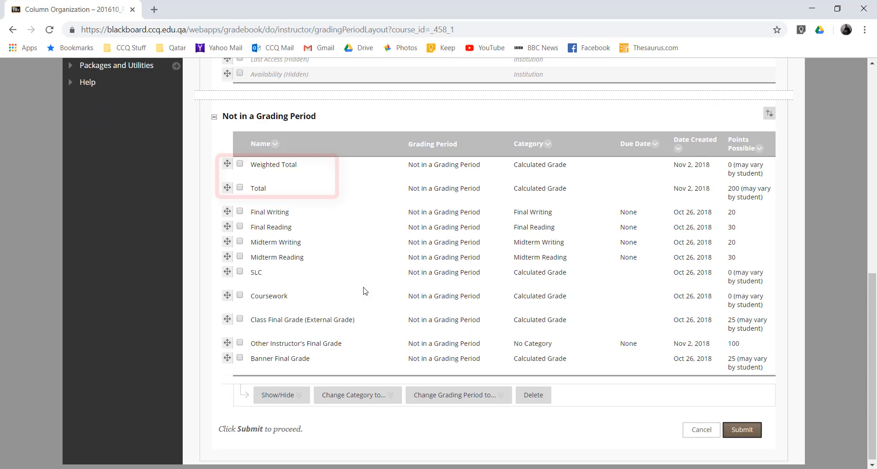
{"action": "left_click", "coordinate": [239, 188]}
{"action": "left_click", "coordinate": [534, 396]}
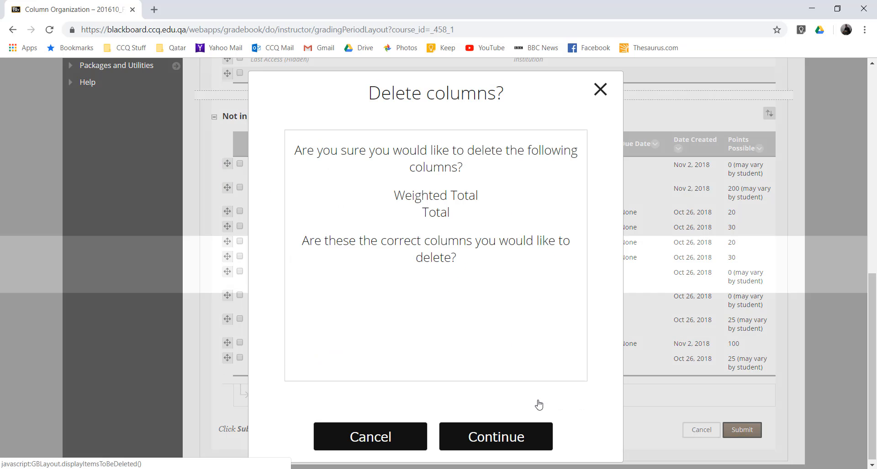
{"action": "left_click", "coordinate": [505, 438]}
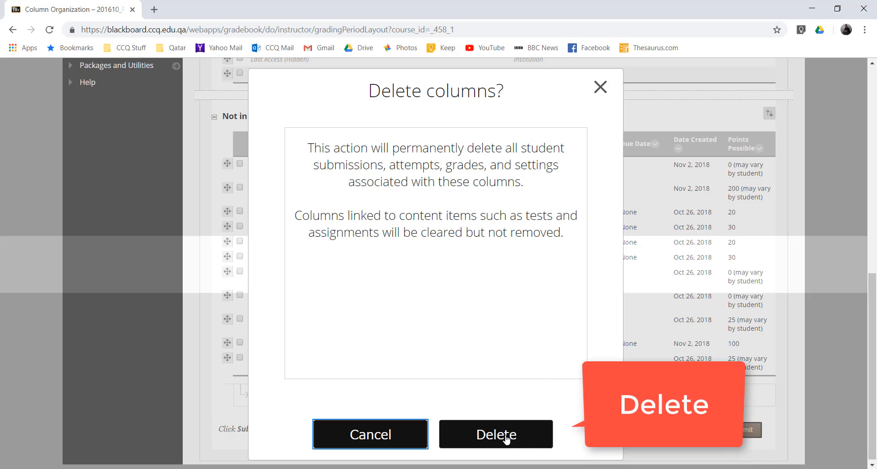
{"action": "left_click", "coordinate": [506, 437]}
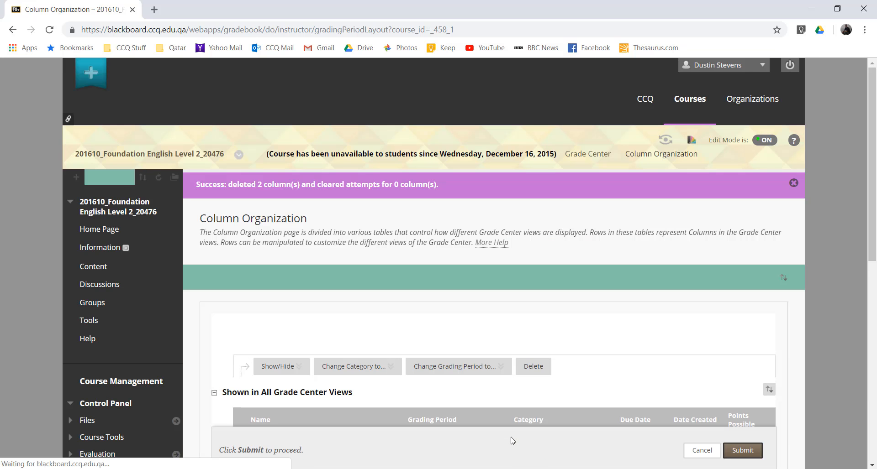
Reorder the columns so Banner Final Grade, Other Instructor's Final Grade and Class Final Grade precede Final Writing, and submit the layout
{"action": "scroll", "coordinate": [538, 425], "scroll_direction": "down", "scroll_amount": 8}
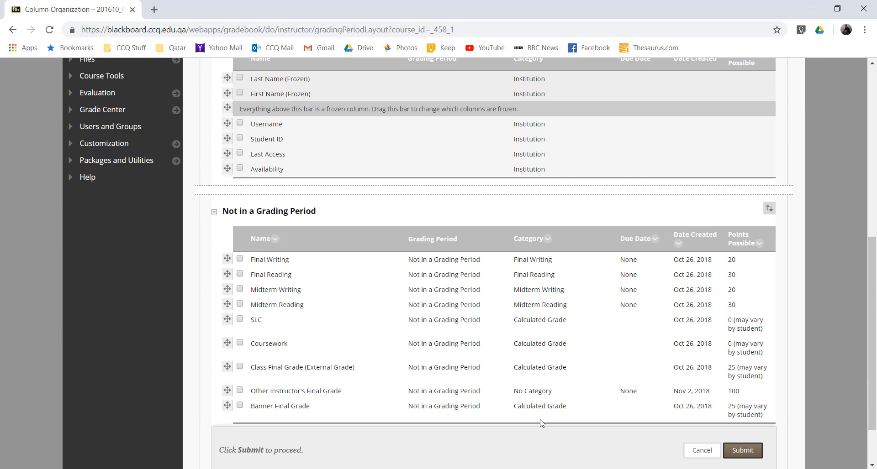
{"action": "scroll", "coordinate": [540, 423], "scroll_direction": "down", "scroll_amount": 1}
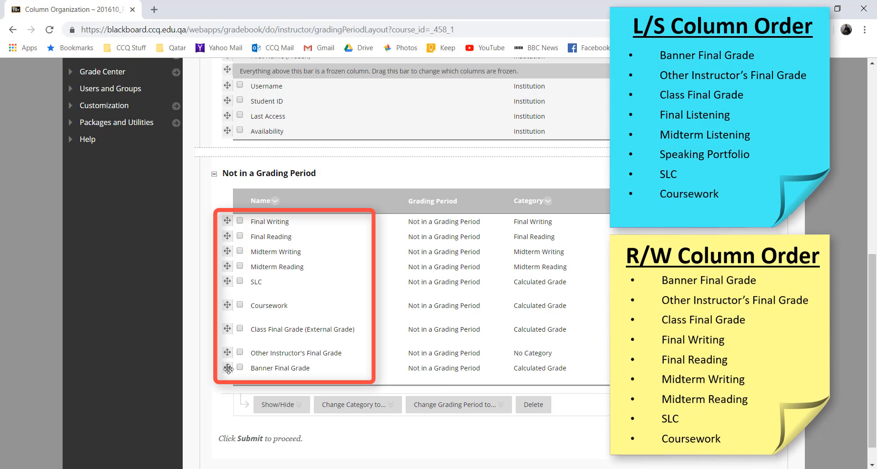
{"action": "left_click_drag", "start_coordinate": [228, 368], "coordinate": [232, 219]}
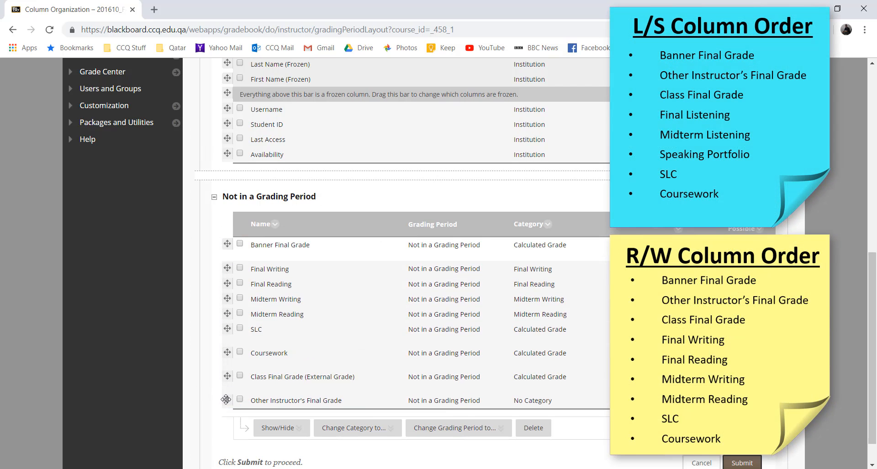
{"action": "left_click_drag", "start_coordinate": [225, 400], "coordinate": [227, 265]}
{"action": "left_click_drag", "start_coordinate": [228, 391], "coordinate": [290, 297]}
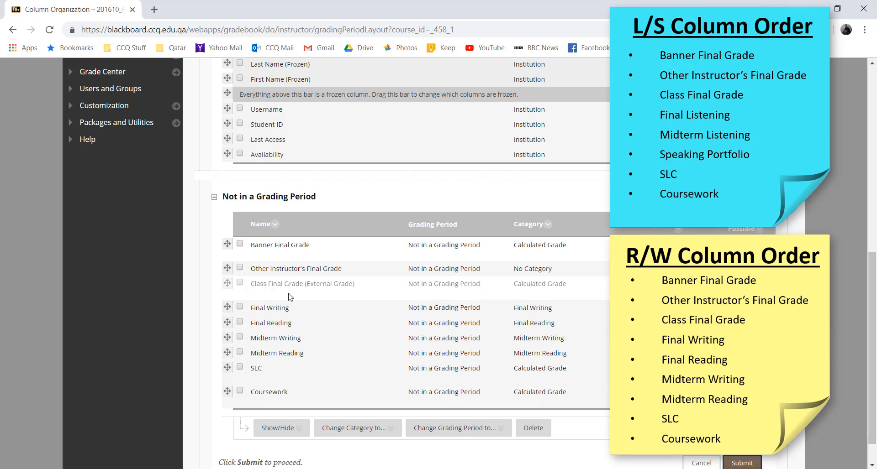
{"action": "scroll", "coordinate": [744, 429], "scroll_direction": "down", "scroll_amount": 1}
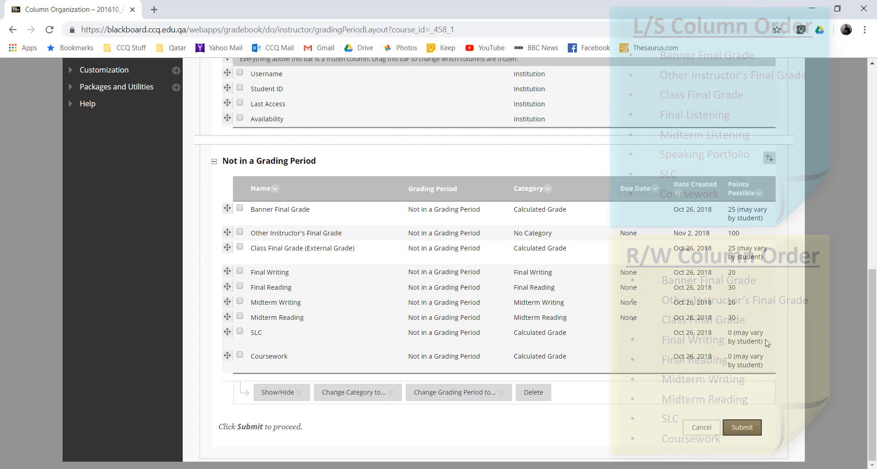
{"action": "left_click", "coordinate": [742, 429]}
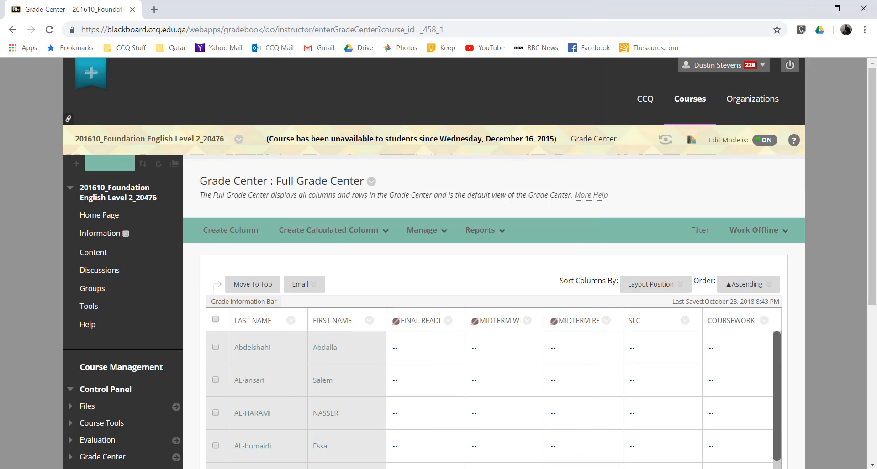
Create a grade column named SLC Project 1 in the SLC category with 20 points possible
{"action": "left_click", "coordinate": [226, 237]}
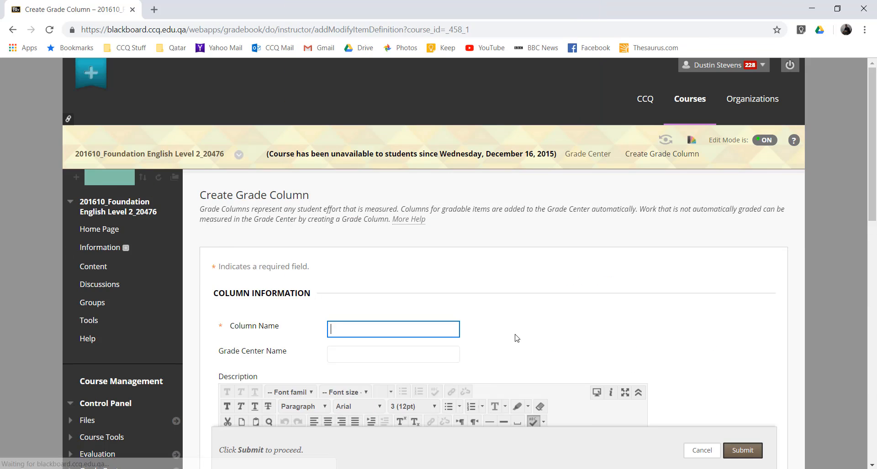
{"action": "type", "text": "SLC Project 1"}
{"action": "scroll", "coordinate": [774, 337], "scroll_direction": "down", "scroll_amount": 6}
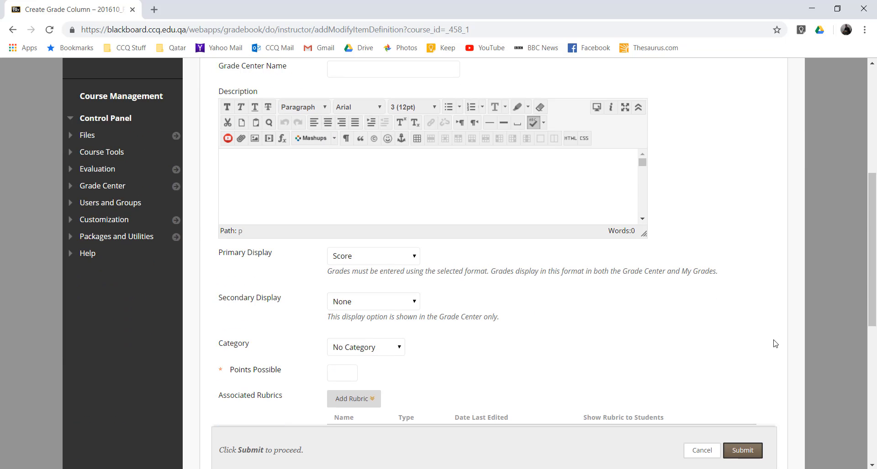
{"action": "left_click", "coordinate": [374, 351]}
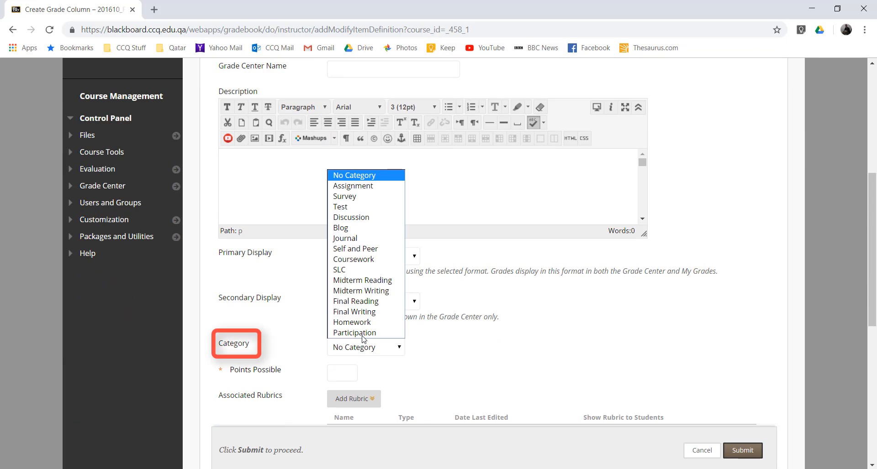
{"action": "left_click", "coordinate": [343, 271]}
{"action": "left_click", "coordinate": [343, 373]}
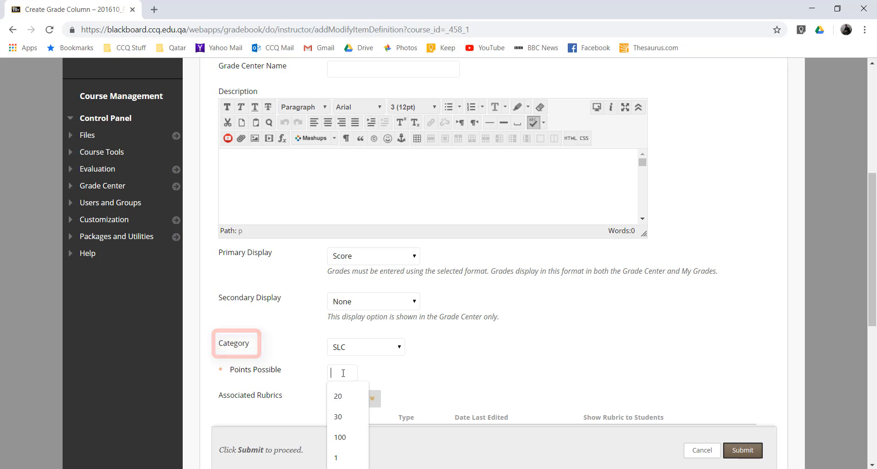
{"action": "type", "text": "20"}
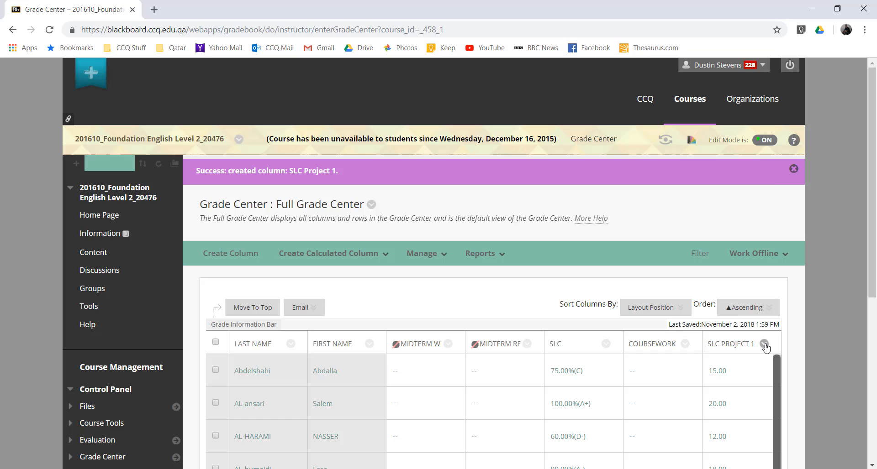
Edit the SLC Project 1 column to use Percentage as its primary display and submit it
{"action": "left_click", "coordinate": [764, 345]}
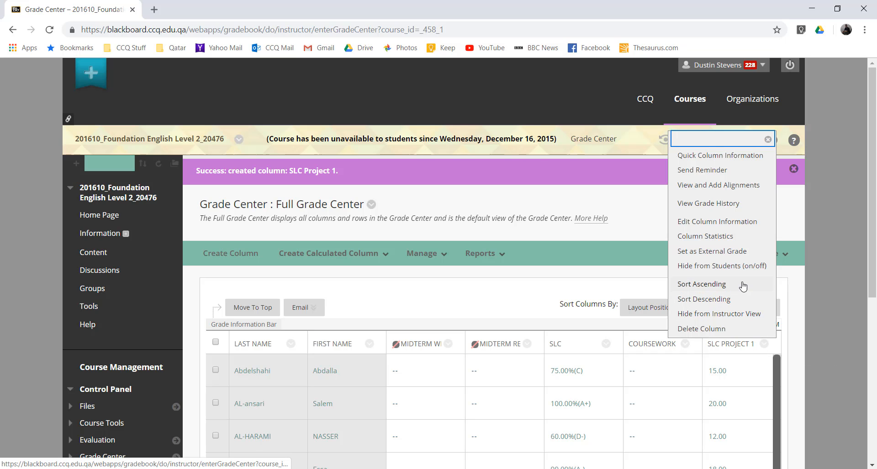
{"action": "left_click", "coordinate": [717, 221]}
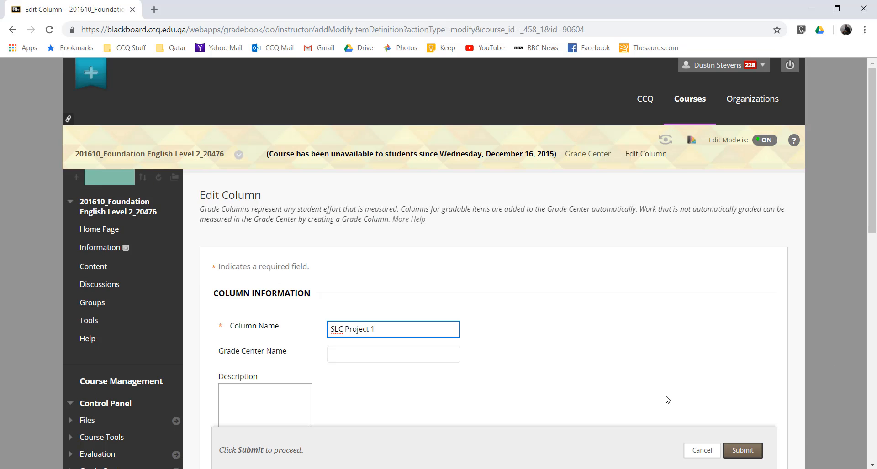
{"action": "scroll", "coordinate": [666, 399], "scroll_direction": "down", "scroll_amount": 7}
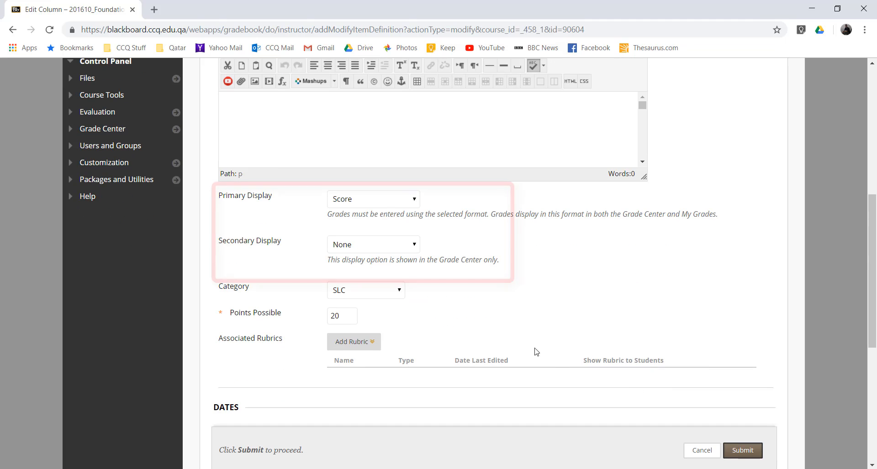
{"action": "left_click", "coordinate": [374, 207]}
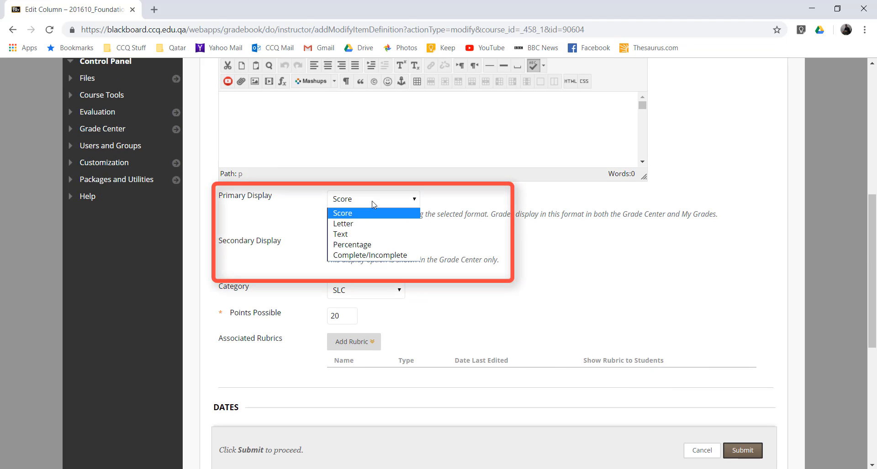
{"action": "left_click", "coordinate": [361, 245]}
{"action": "left_click", "coordinate": [743, 451]}
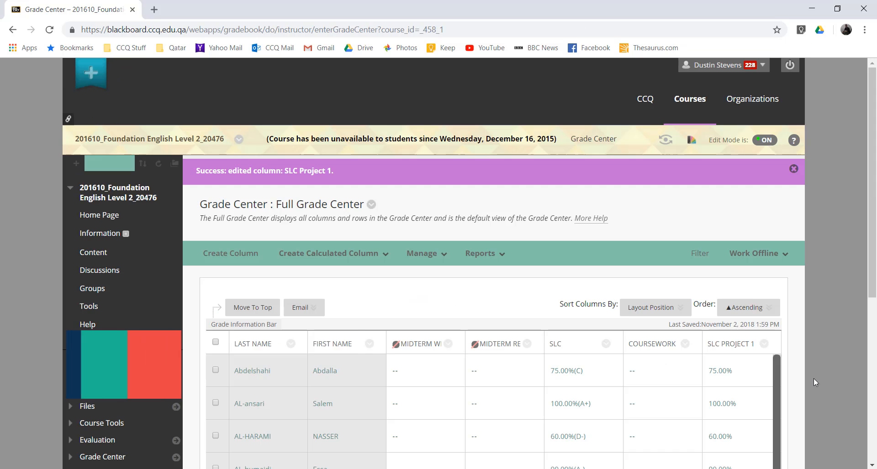
{"action": "scroll", "coordinate": [815, 383], "scroll_direction": "down", "scroll_amount": 3}
{"action": "scroll", "coordinate": [814, 382], "scroll_direction": "down", "scroll_amount": 1}
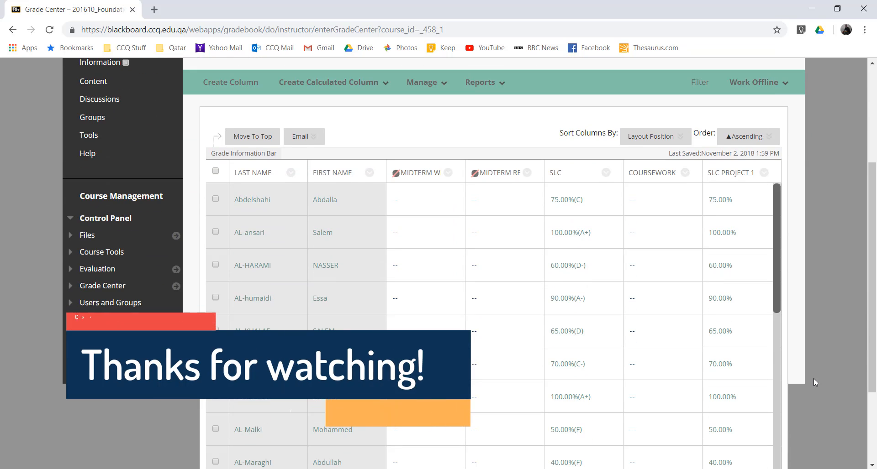